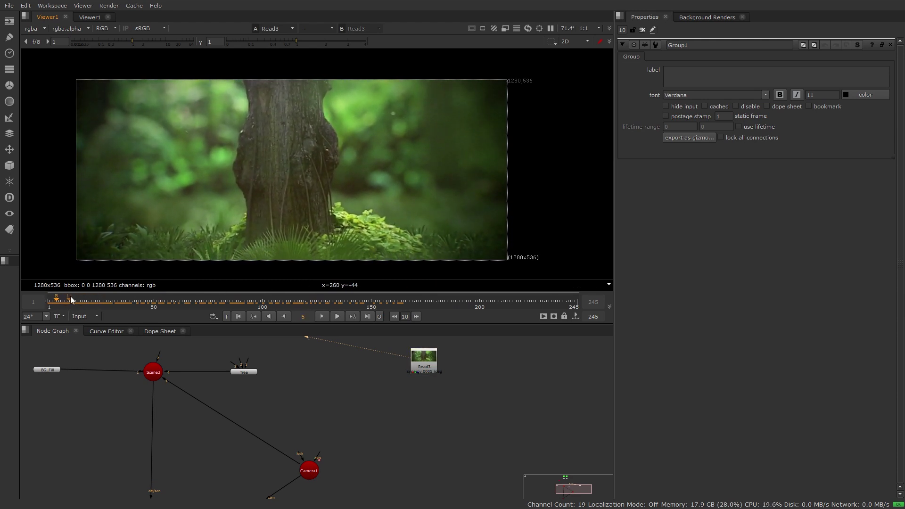
Show the Group1 plant sequence in the viewer and go to frame 1
left_click_drag(70, 300, 47, 300)
middle_click_drag(154, 329, 332, 410)
scroll(333, 410, "up", 2)
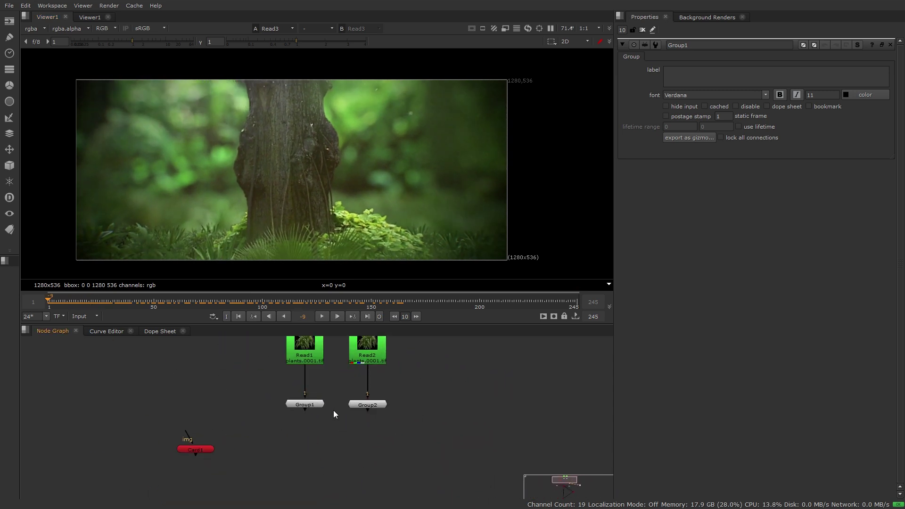
scroll(333, 414, "up", 2)
left_click(300, 400)
key("1")
scroll(315, 182, "down", 5)
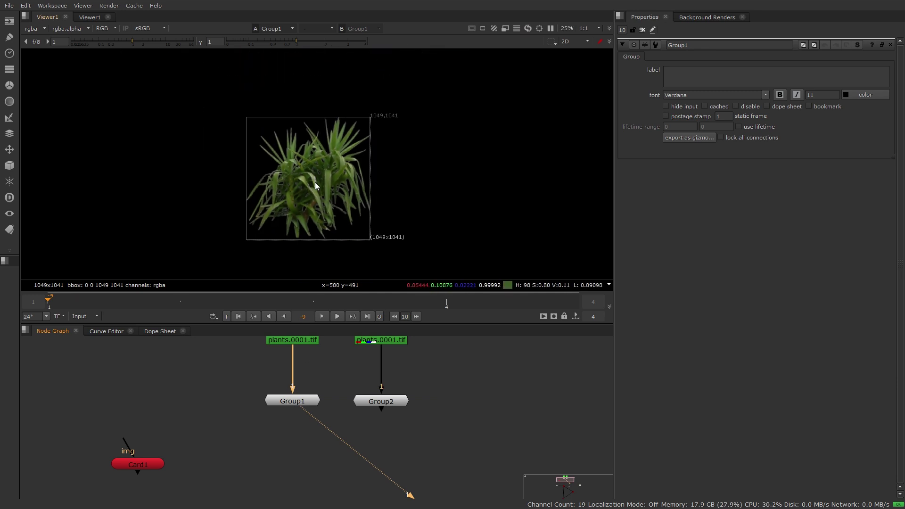
left_click_drag(121, 303, 74, 308)
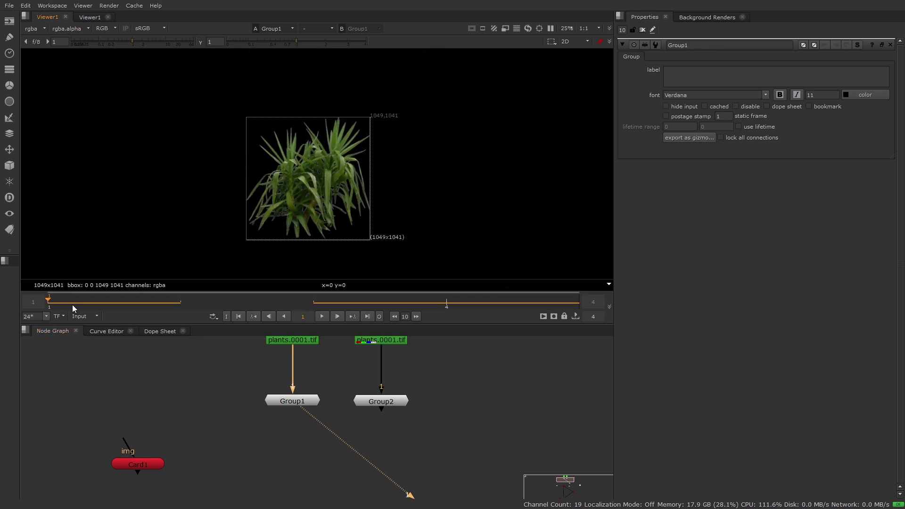
Add a ParticleEmitter node below Group1 and connect its particle input to Group1
left_click(278, 447)
key("Tab")
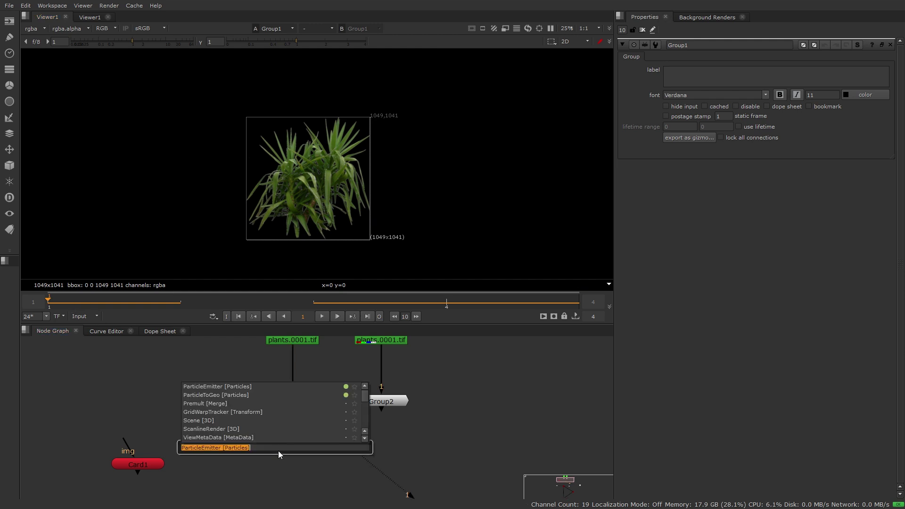
type("PE")
key("Up")
key("Up")
key("Up")
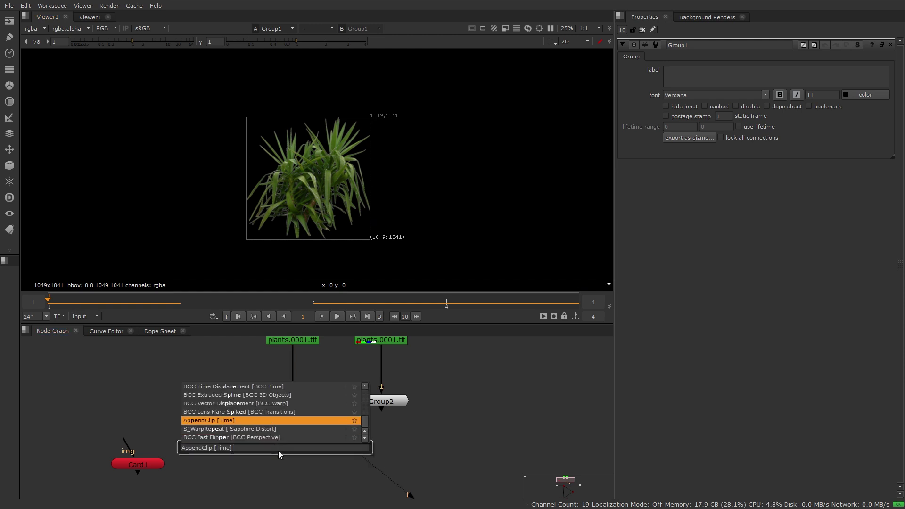
key("Down")
key("Down")
key("Down")
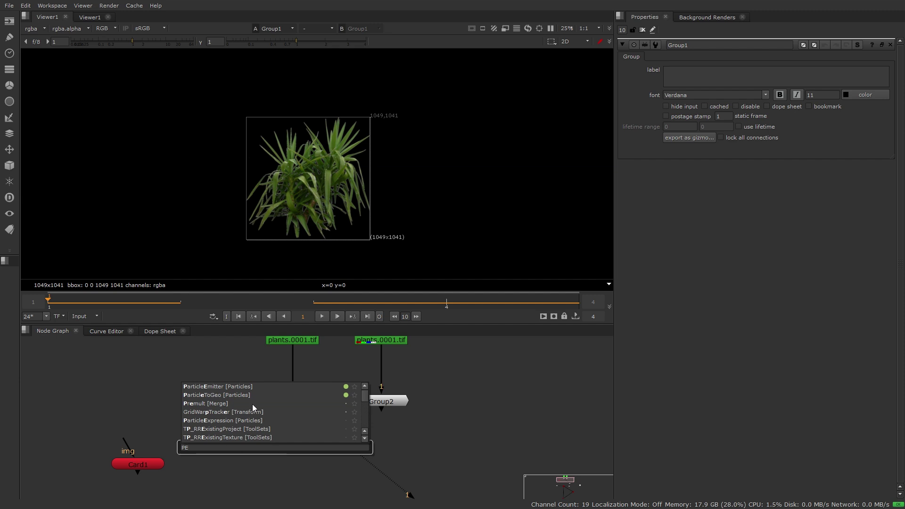
left_click(265, 386)
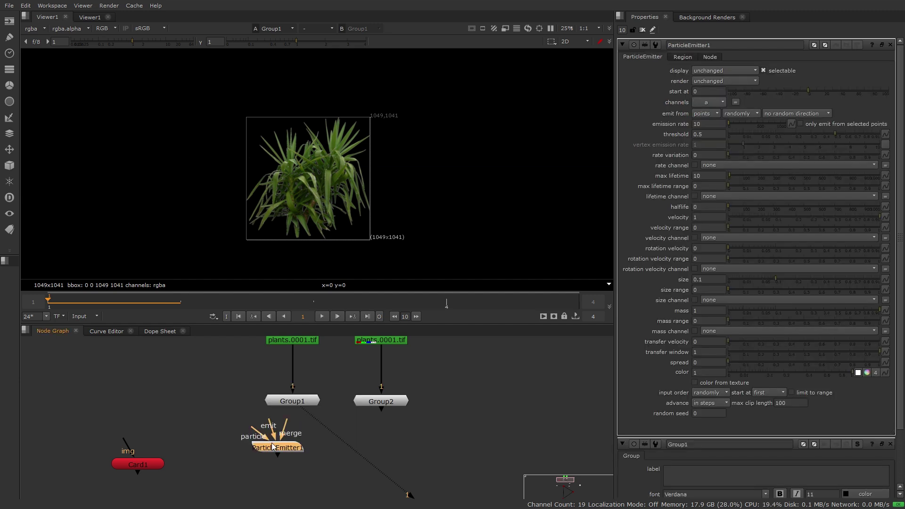
left_click_drag(271, 442, 297, 401)
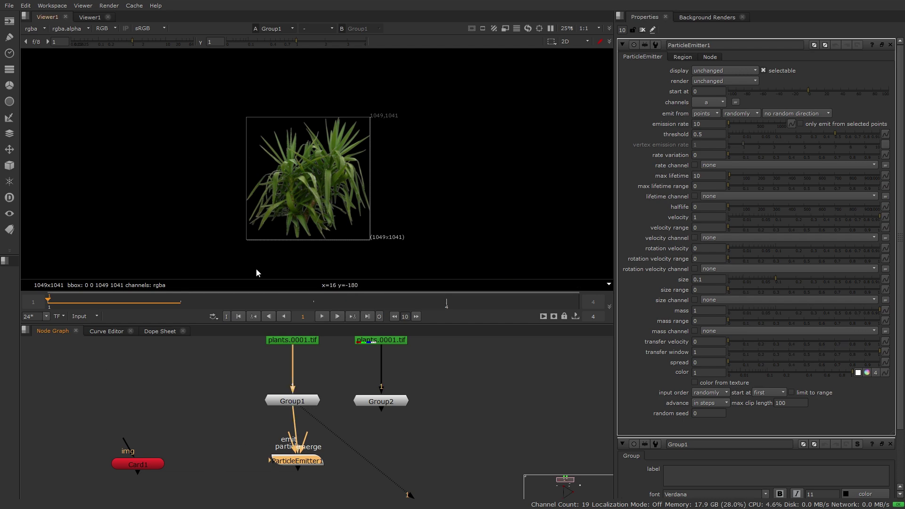
View Card1 in 3D and connect it to the emit input of the ParticleEmitter
double_click(140, 464)
key("1")
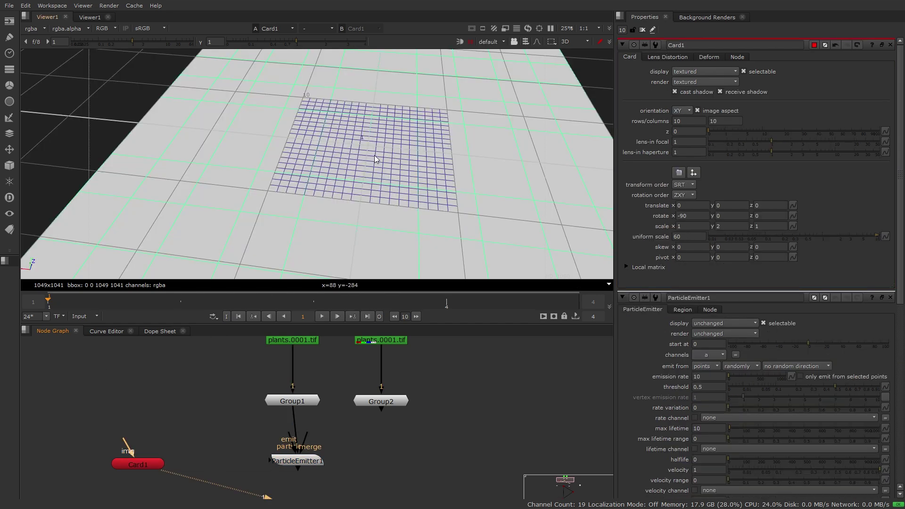
scroll(375, 156, "down", 3)
left_click_drag(241, 184, 348, 123, "ctrl")
scroll(304, 167, "up", 5)
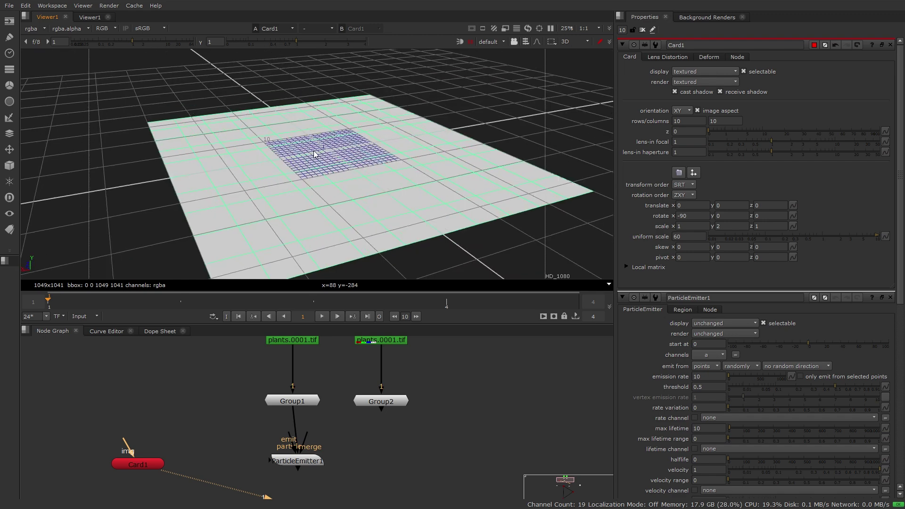
middle_click_drag(270, 433, 295, 407)
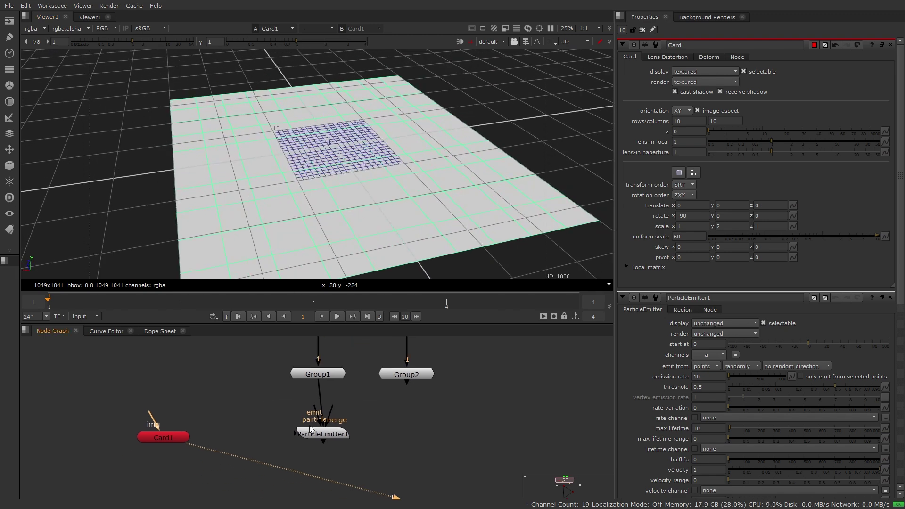
left_click_drag(314, 431, 159, 440)
left_click(335, 444)
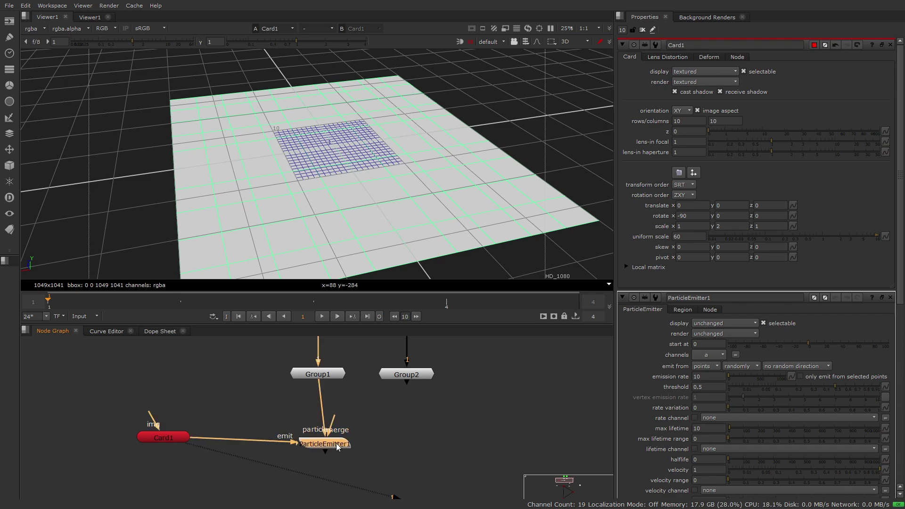
View the ParticleEmitter's output and set its particle size to 8
double_click(336, 443)
key("1")
left_click_drag(315, 137, 265, 148, "ctrl")
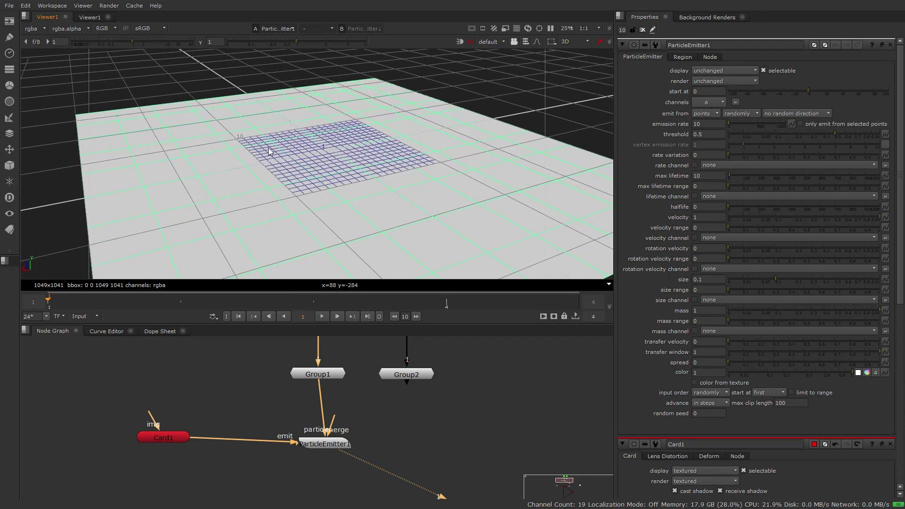
double_click(717, 277)
type("1")
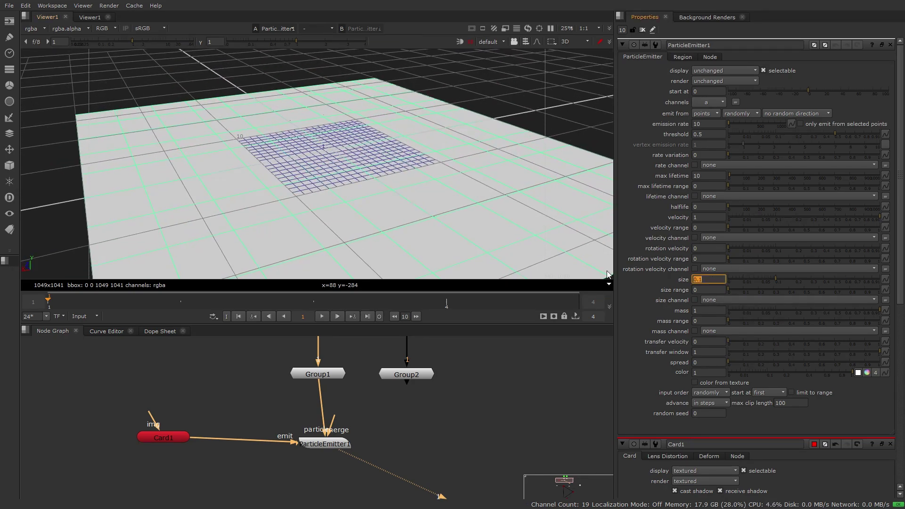
type("7")
key("Return")
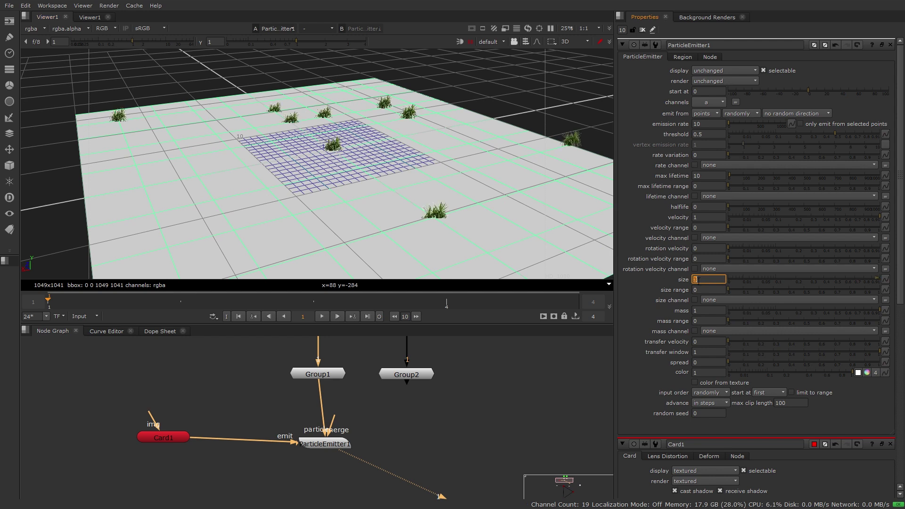
type("8")
key("Return")
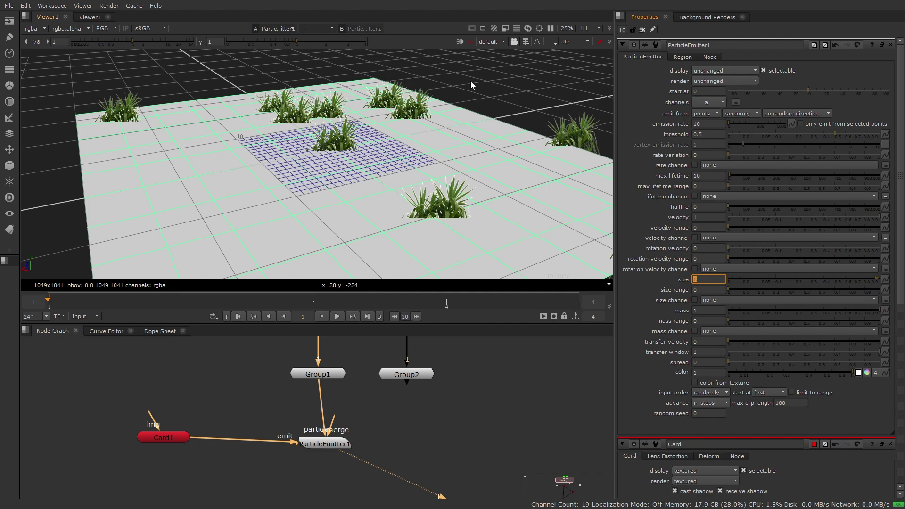
Set the ParticleEmitter's emission rate to 80
left_click_drag(471, 85, 557, 138, "ctrl")
left_click_drag(305, 202, 401, 164, "ctrl")
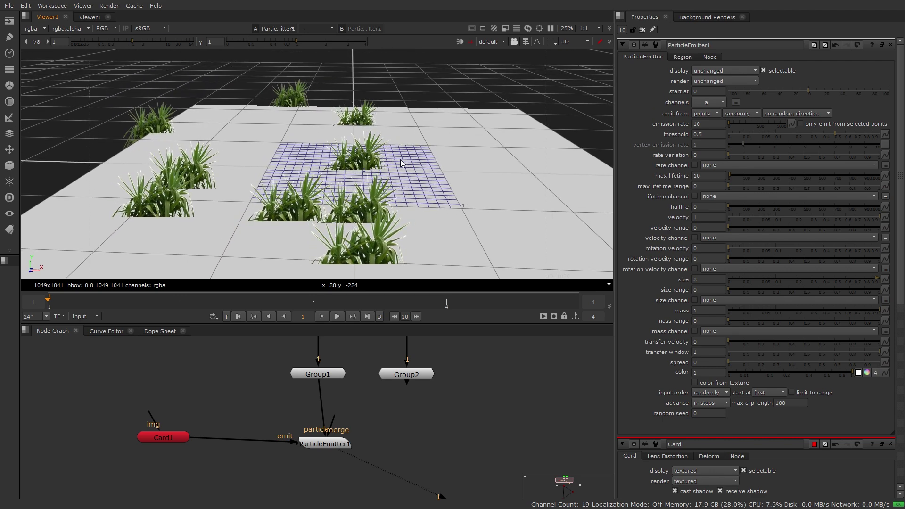
double_click(711, 123)
type("80")
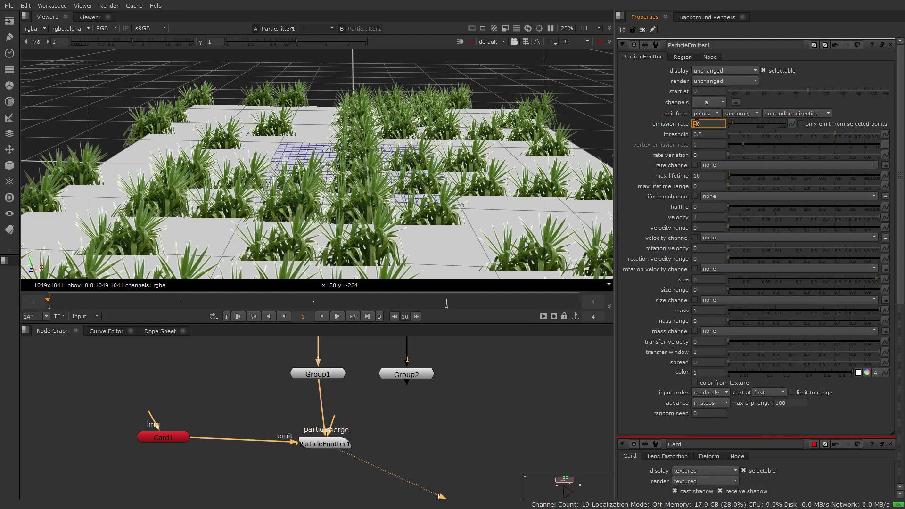
Examine the emitted plants on the card while moving through the timeline to frame 4
left_click_drag(397, 145, 390, 172, "ctrl")
scroll(390, 177, "down", 3)
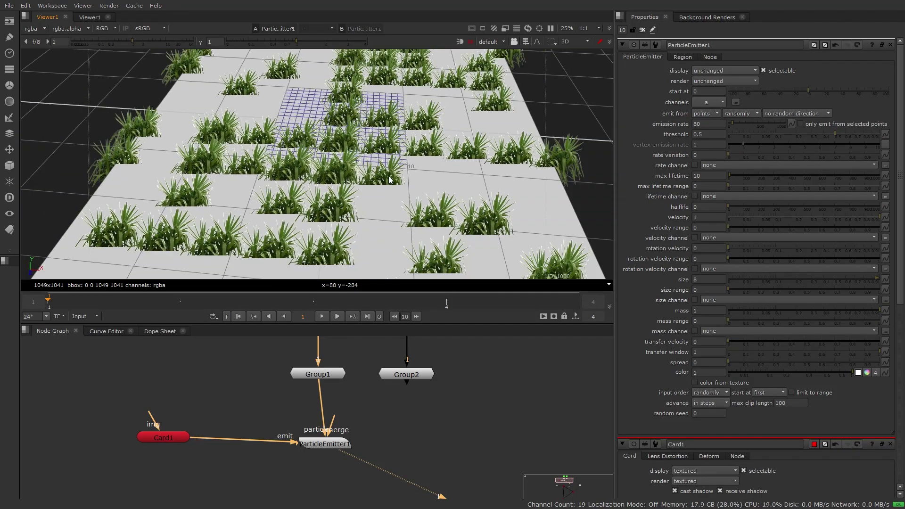
scroll(407, 142, "down", 1)
left_click_drag(408, 143, 444, 71, "ctrl")
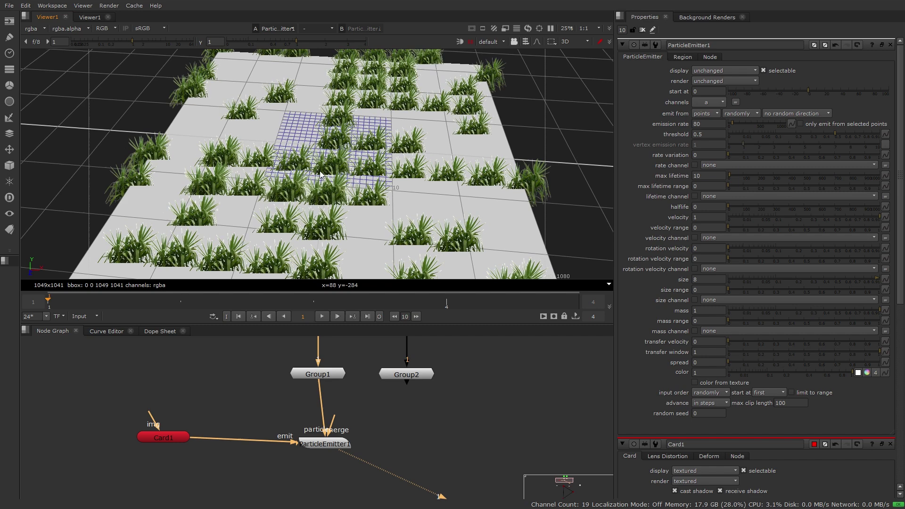
left_click_drag(320, 175, 317, 169, "alt")
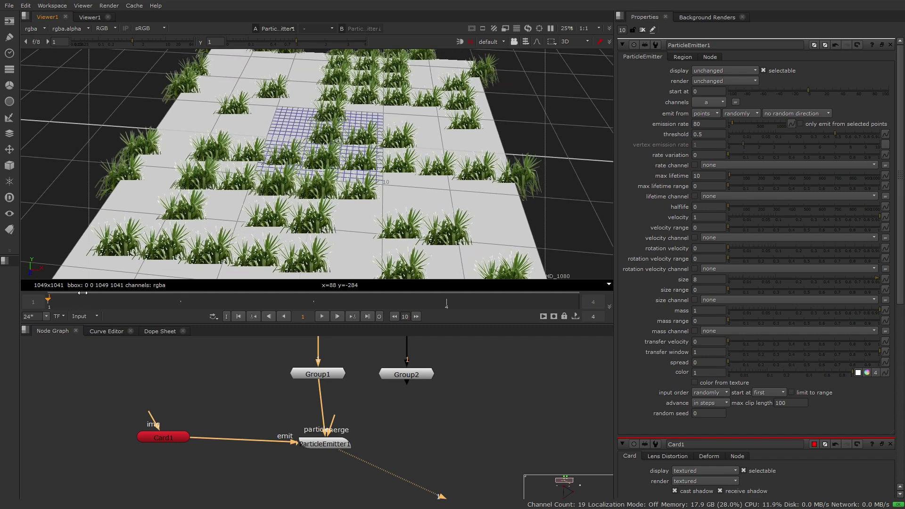
left_click_drag(52, 304, 157, 301)
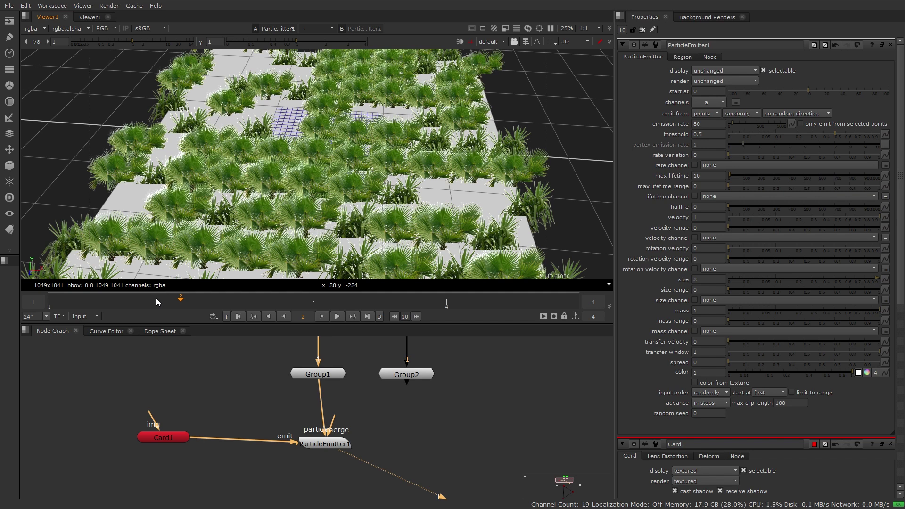
left_click_drag(156, 302, 304, 305)
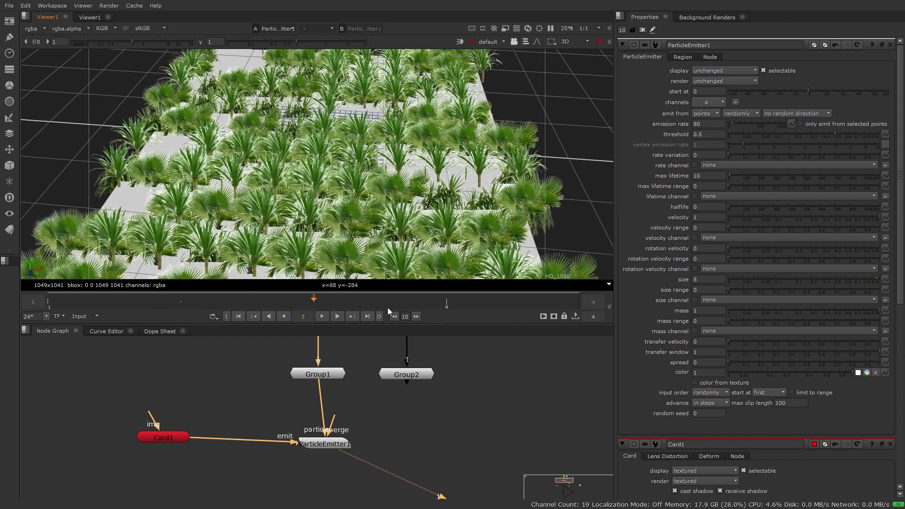
left_click(416, 315)
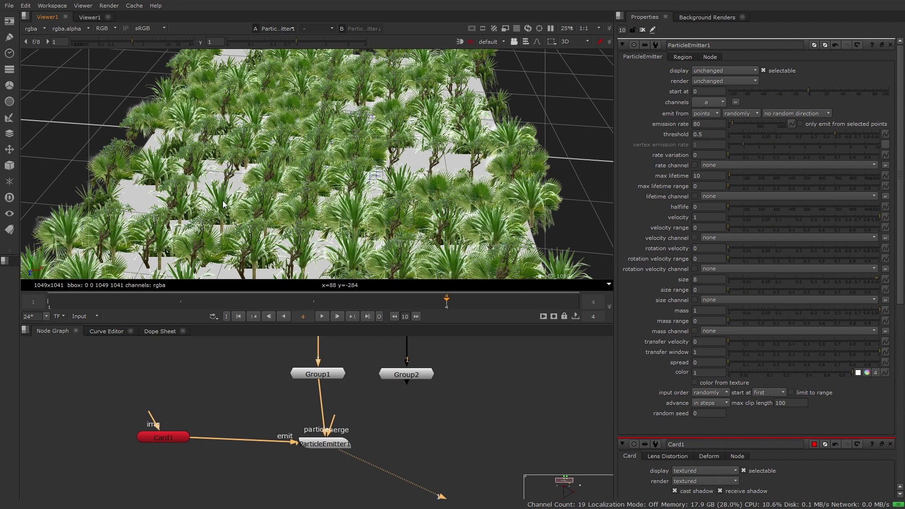
Try the emitter's constant advance mode, and return it to in steps
left_click(716, 406)
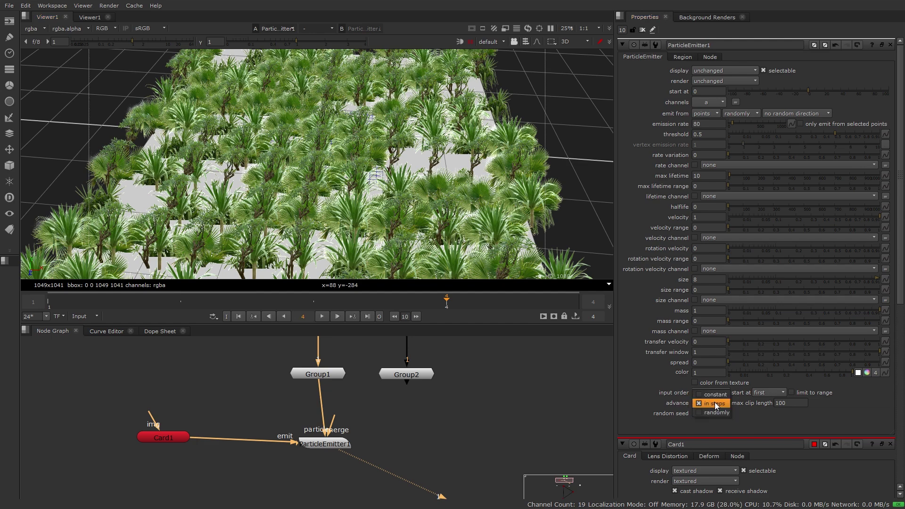
left_click(715, 394)
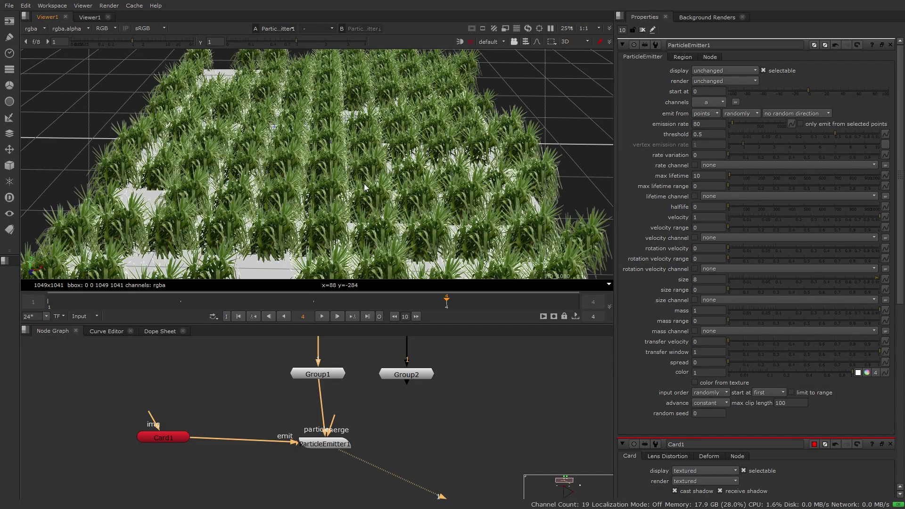
left_click(720, 393)
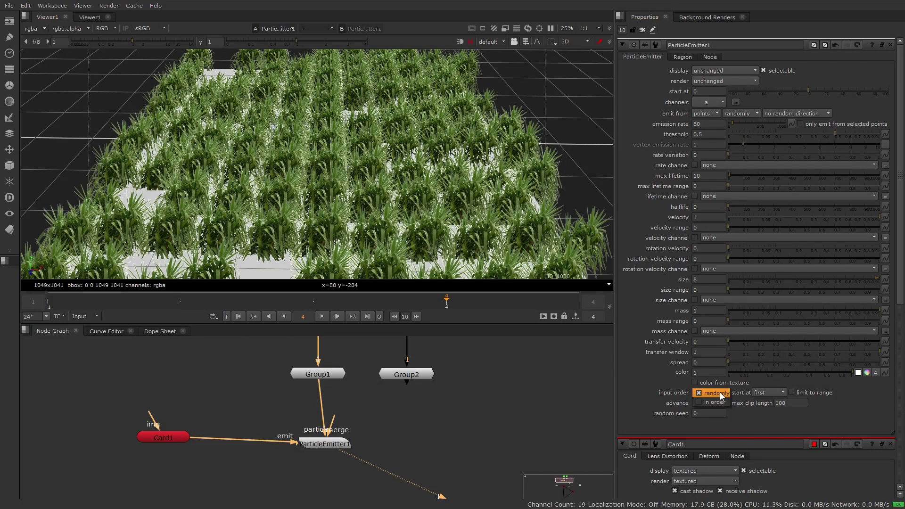
left_click(737, 421)
left_click(717, 404)
left_click(715, 413)
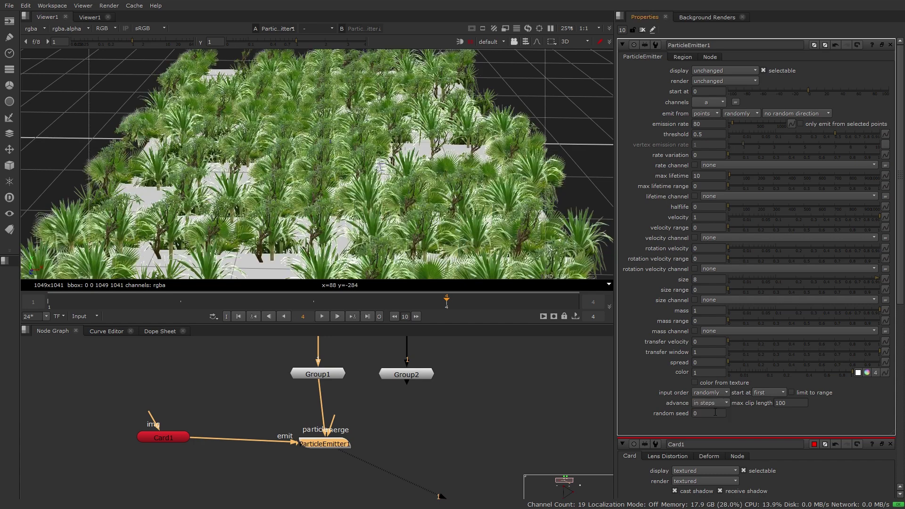
Try the emitter's randomly advance mode while scrubbing the timeline, and return it to in steps
left_click_drag(454, 301, 435, 309)
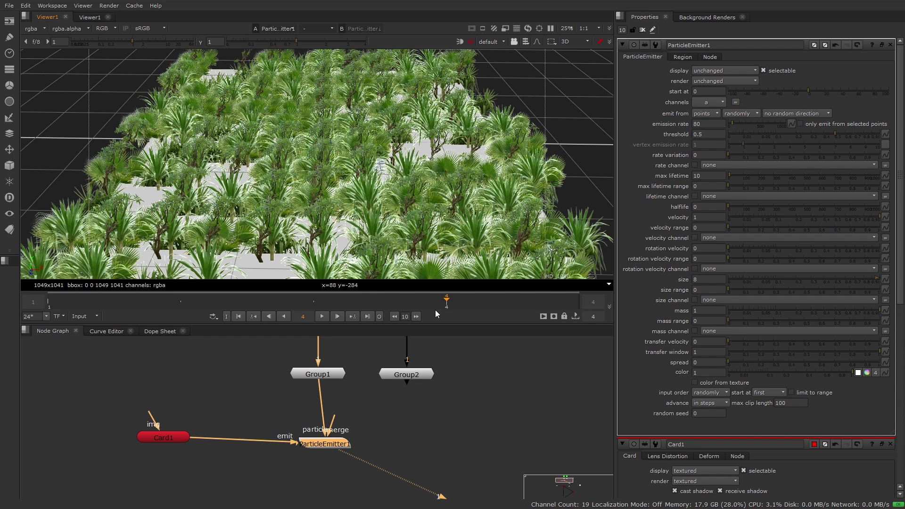
left_click(710, 402)
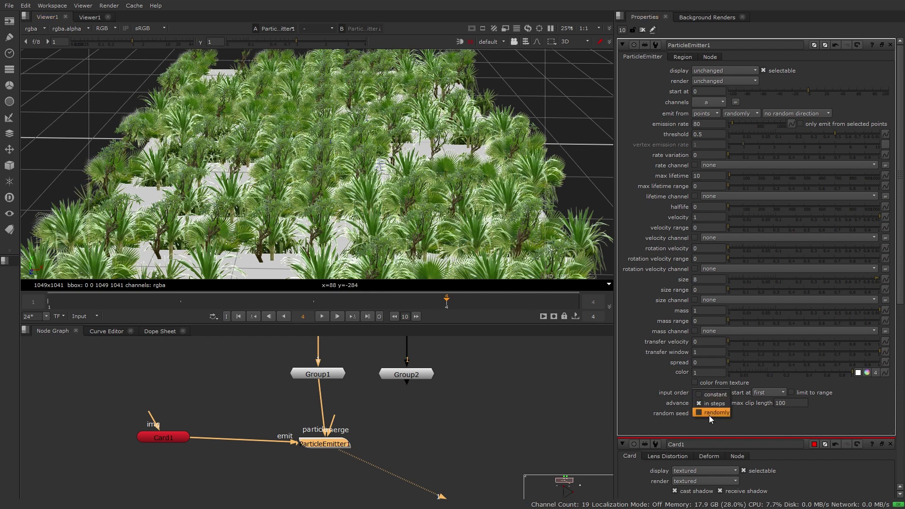
left_click(710, 410)
left_click_drag(408, 299, 223, 303)
left_click_drag(130, 295, 446, 321)
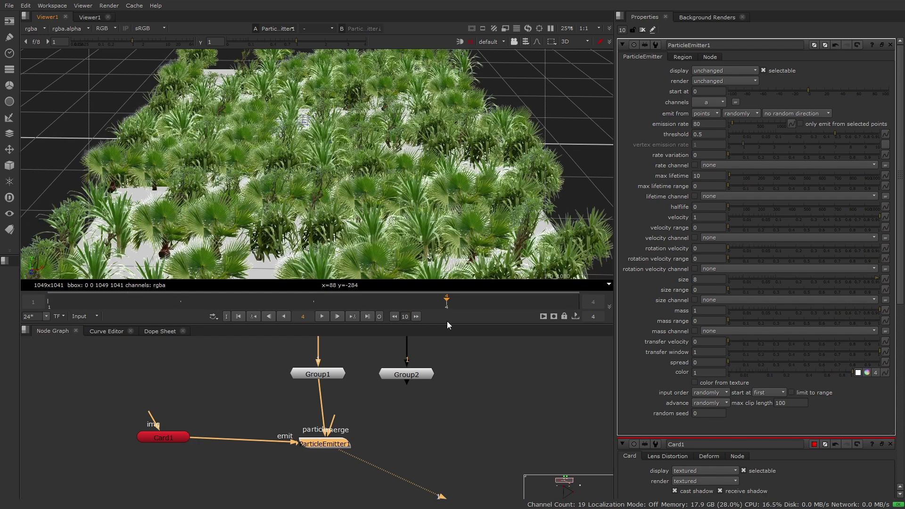
left_click(716, 408)
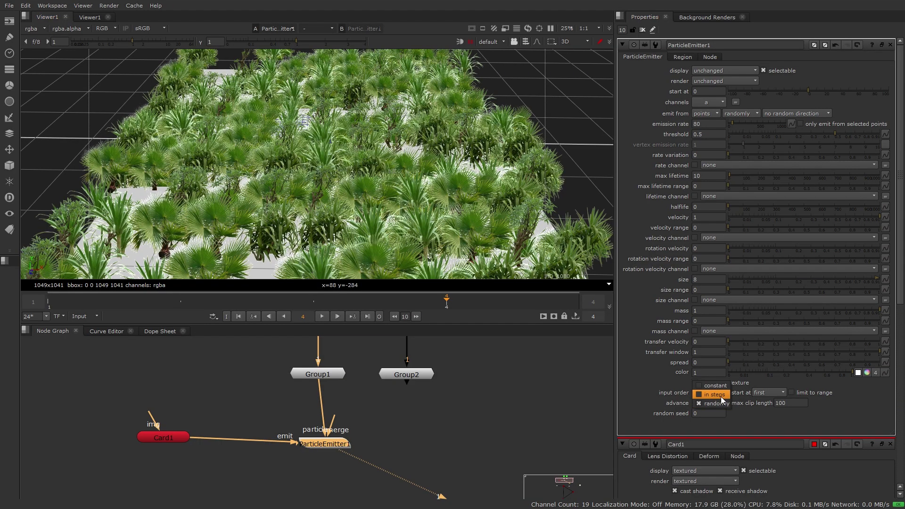
left_click(709, 396)
Set ParticleEmitter1 to emit the plants from the card's faces instead of its points
scroll(307, 103, "down", 3)
scroll(307, 103, "up", 4)
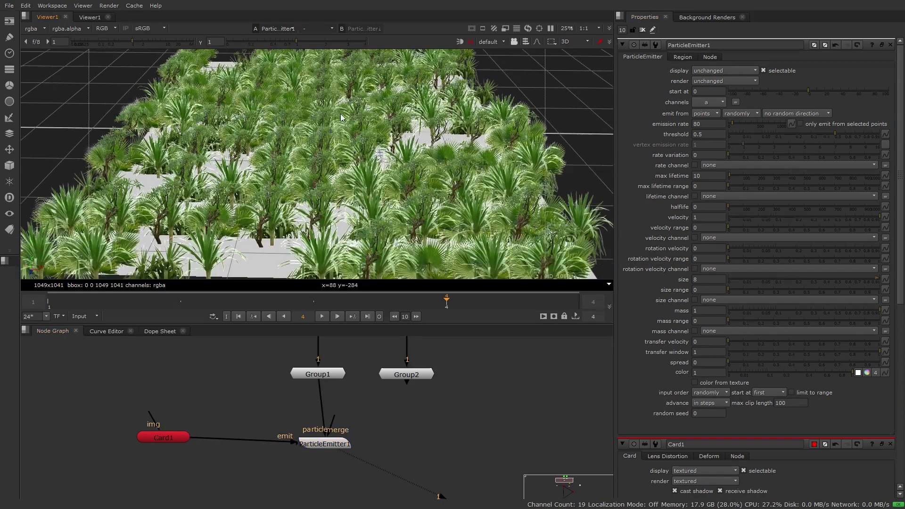
left_click_drag(307, 103, 198, 257, "ctrl")
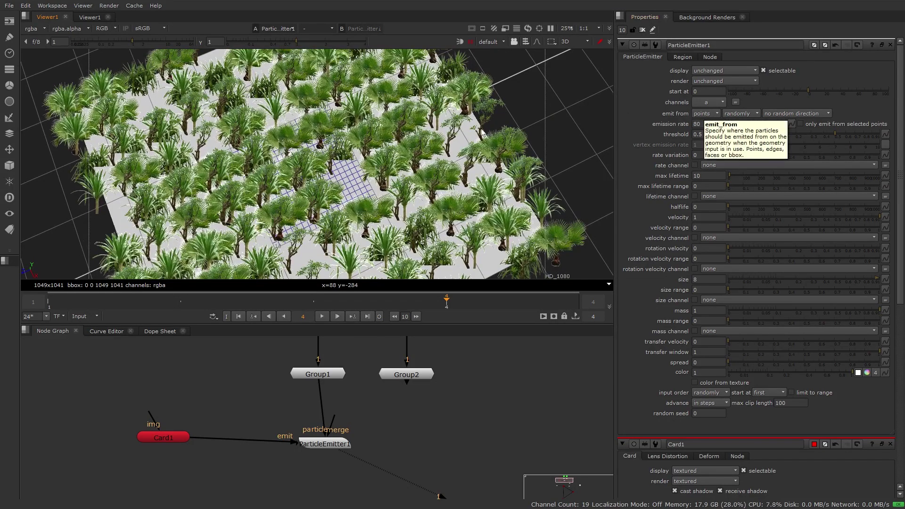
left_click_drag(243, 203, 503, 159, "ctrl")
left_click(706, 113)
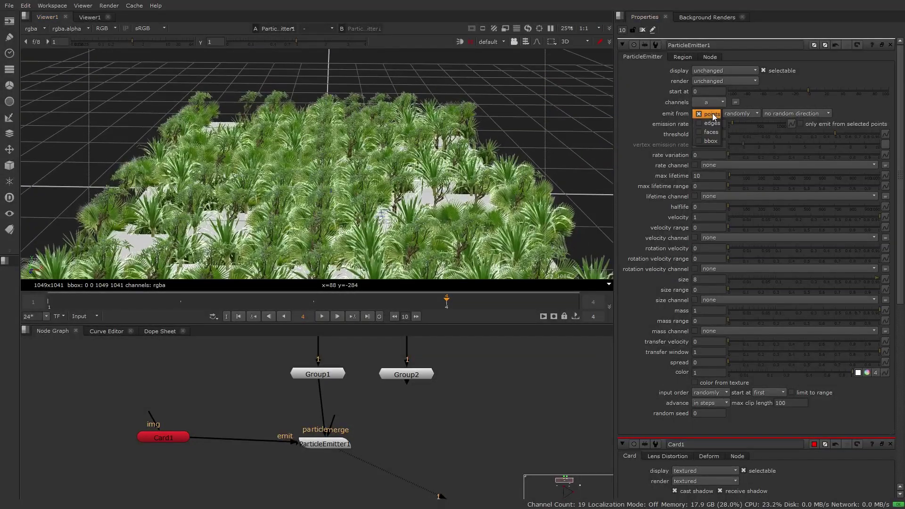
left_click(706, 126)
Set ParticleEmitter1's size range to 0.6 to vary the size of the plants
mouse_move(330, 193)
left_mouse_down("ctrl")
mouse_move(333, 203)
mouse_move(328, 110)
mouse_move(324, 184)
left_mouse_up("ctrl")
scroll(313, 120, "up", 5)
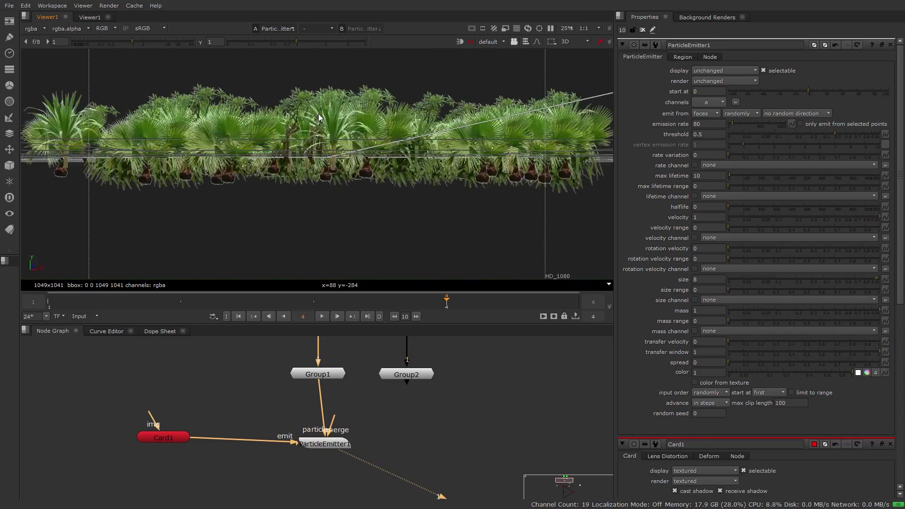
mouse_move(313, 120)
left_mouse_down("alt")
mouse_move(318, 143)
mouse_move(316, 131)
left_mouse_up("alt")
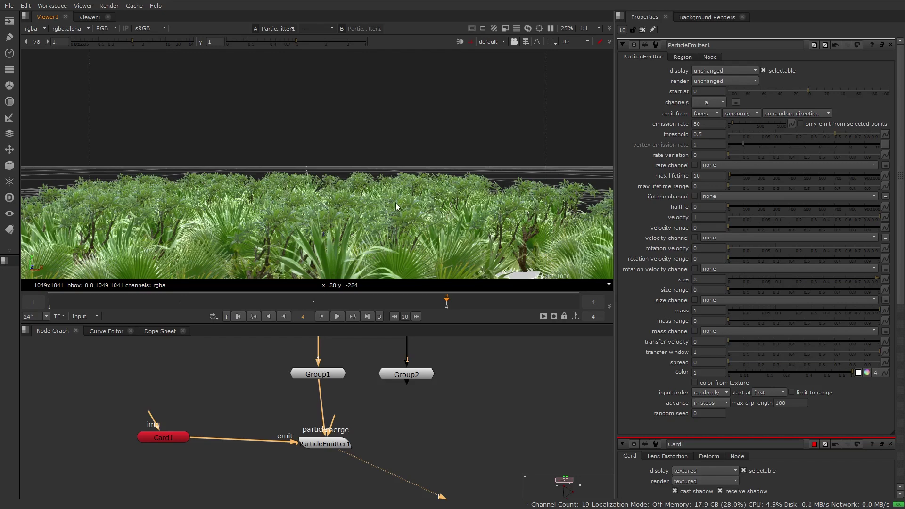
left_click(706, 290)
type("0.3")
key("Return")
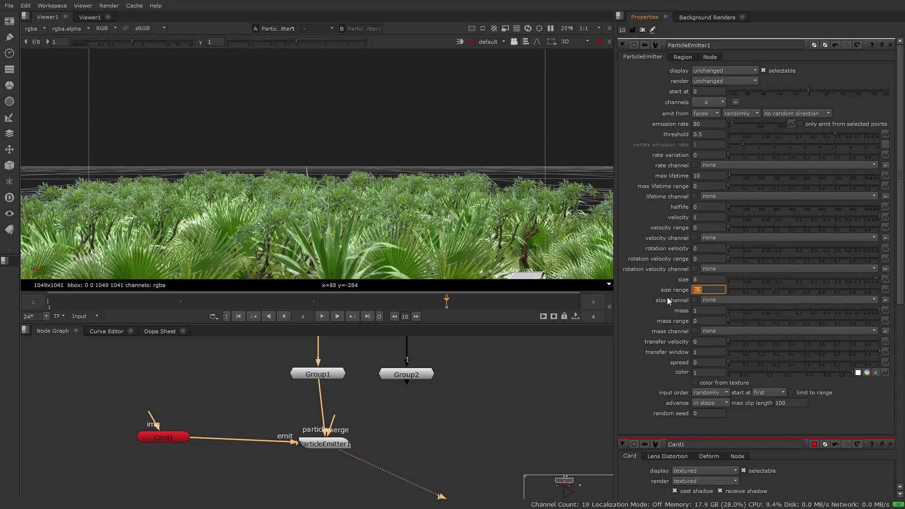
key("Up")
key("Up")
key("Up")
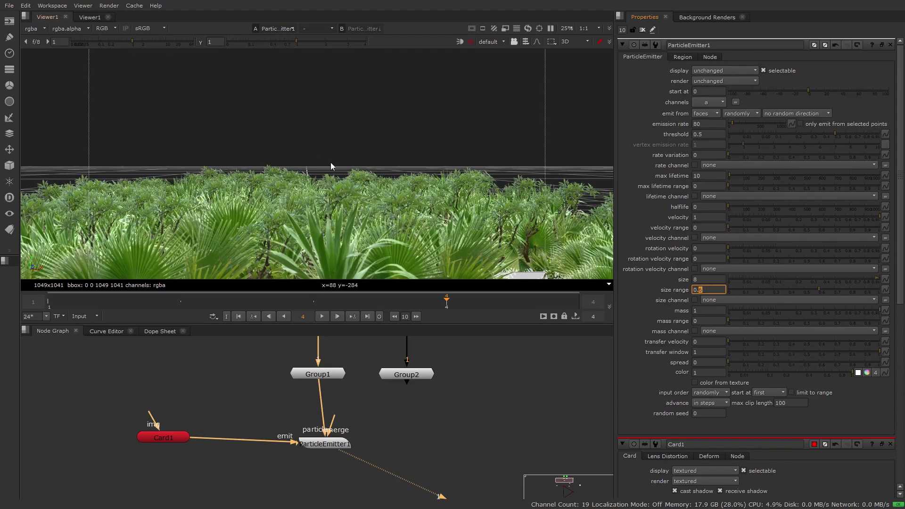
middle_click_drag(309, 172, 308, 170)
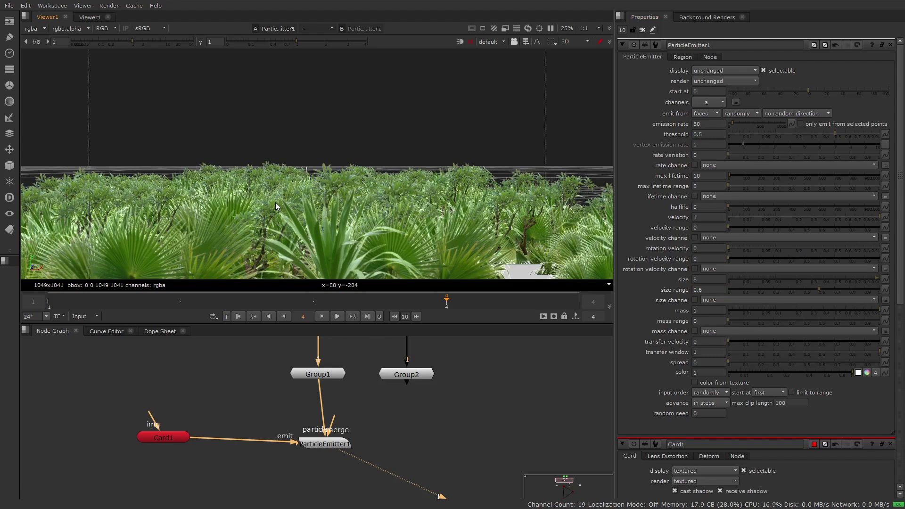
Examine the size variation of the plants while scrubbing the timeline to frame 5
left_click(323, 302)
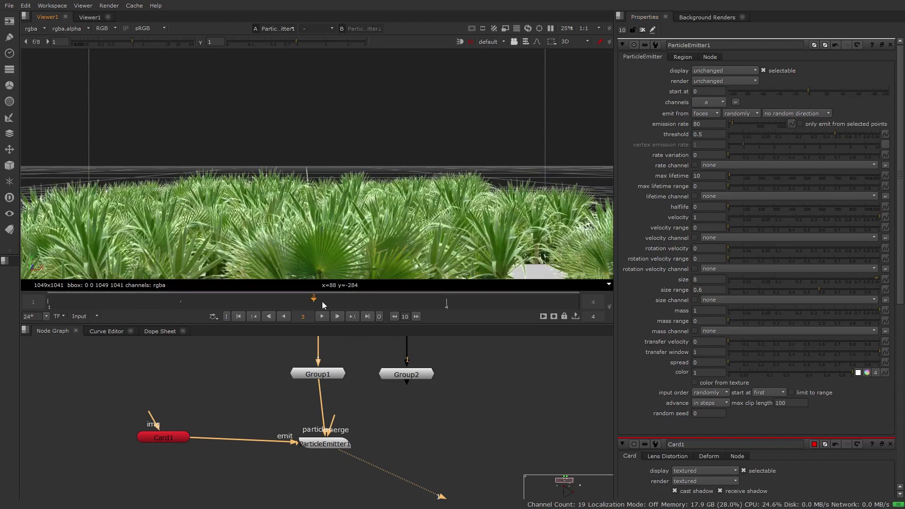
left_click_drag(322, 305, 574, 312)
scroll(410, 172, "down", 3)
left_click_drag(410, 172, 364, 207, "ctrl")
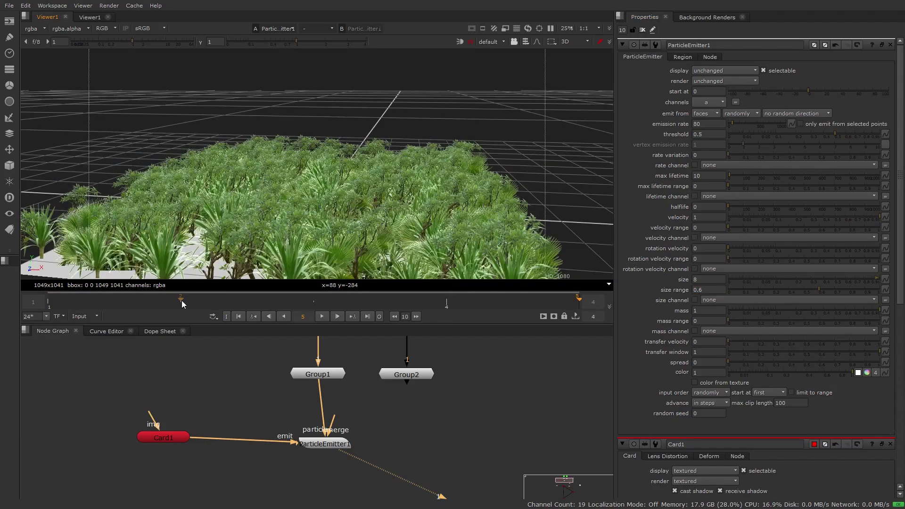
left_click_drag(183, 304, 586, 295)
Close the Card1 properties and set ParticleEmitter1's velocity to 0
left_click(890, 45, "ctrl+alt")
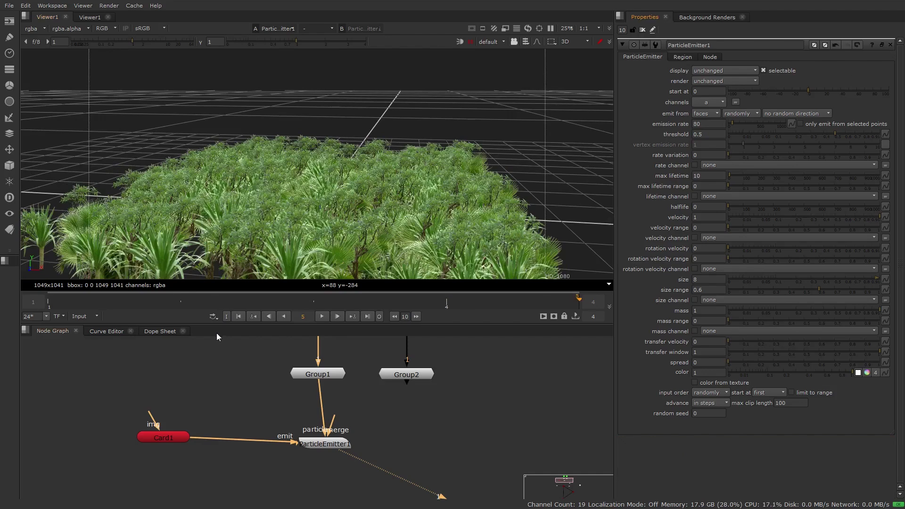
left_click_drag(37, 295, 586, 313)
left_click_drag(751, 217, 722, 218)
left_click_drag(257, 179, 276, 152, "ctrl")
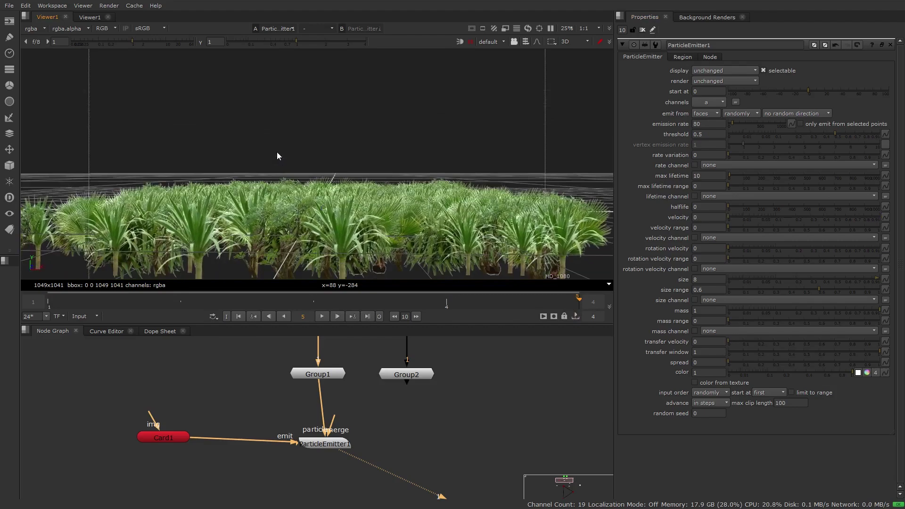
middle_click_drag(276, 152, 337, 122, "alt")
scroll(349, 94, "up", 3)
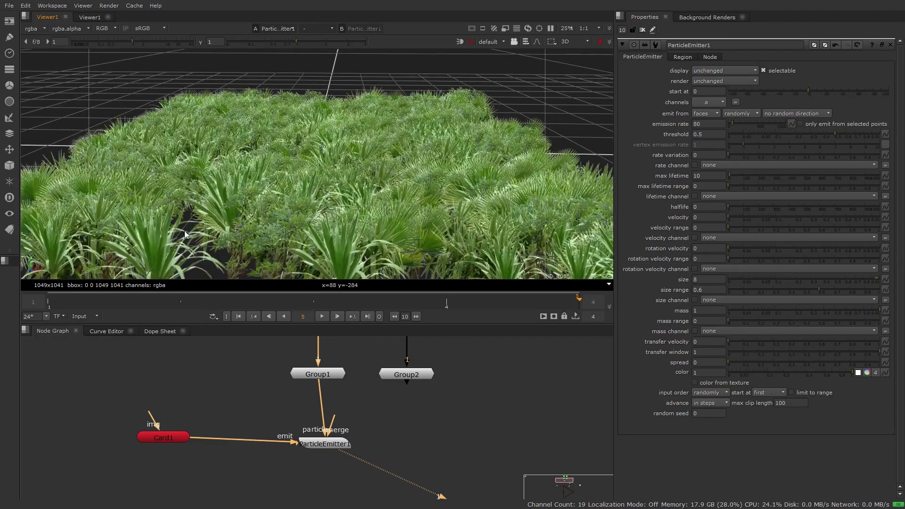
Compare the Group2 plant image with ParticleEmitter1's output in the viewer
middle_click_drag(437, 385, 414, 436)
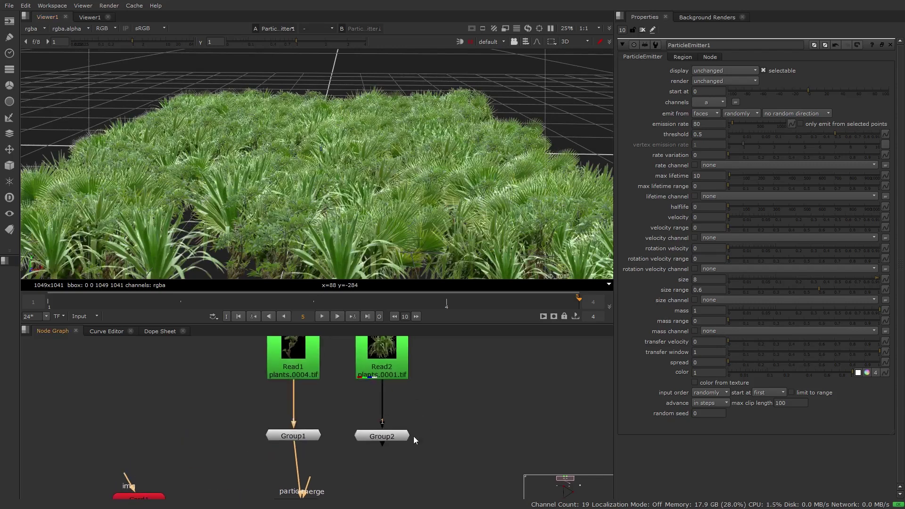
left_click(395, 434)
key("1")
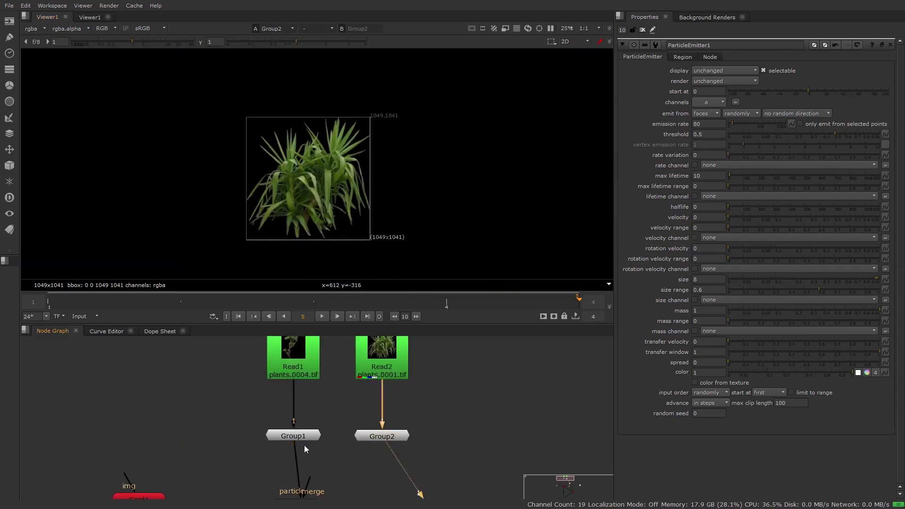
middle_click_drag(318, 398, 326, 352)
left_click(321, 462)
key("1")
left_click_drag(381, 176, 157, 108, "ctrl")
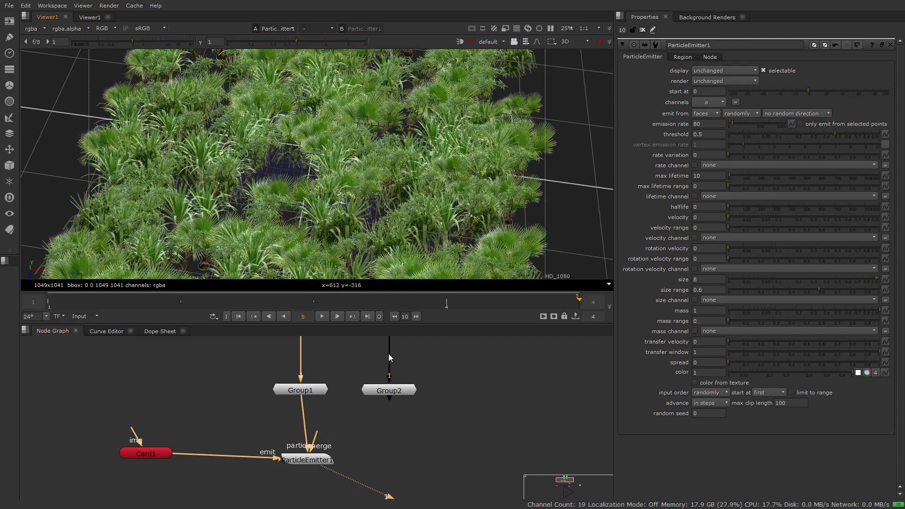
left_click(400, 394)
key("1")
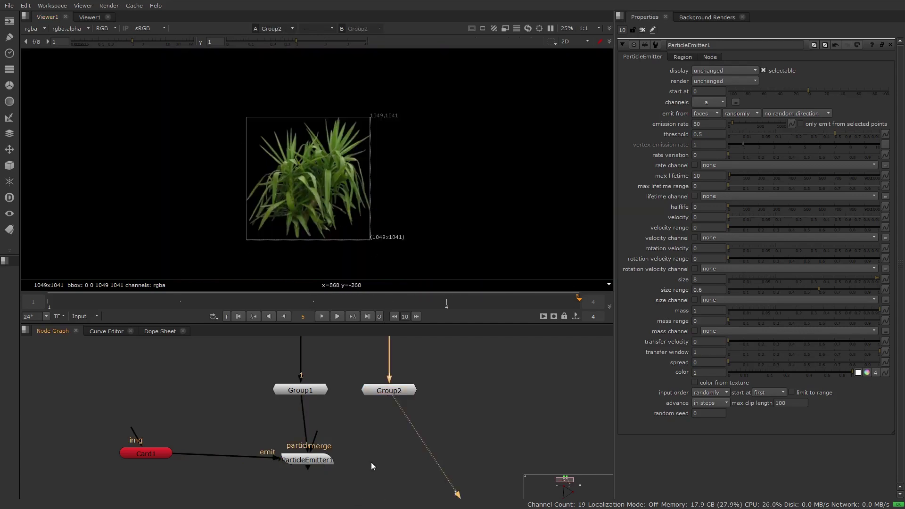
Add a second ParticleEmitter node, connecting its particle input to Group2 and its emit input to Card1
middle_click_drag(371, 462, 374, 410)
key("Tab")
type("PE")
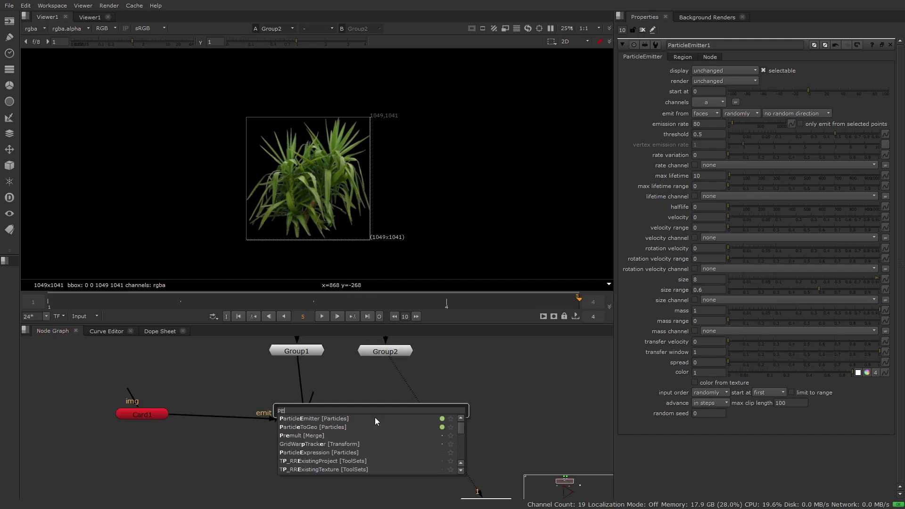
key("Return")
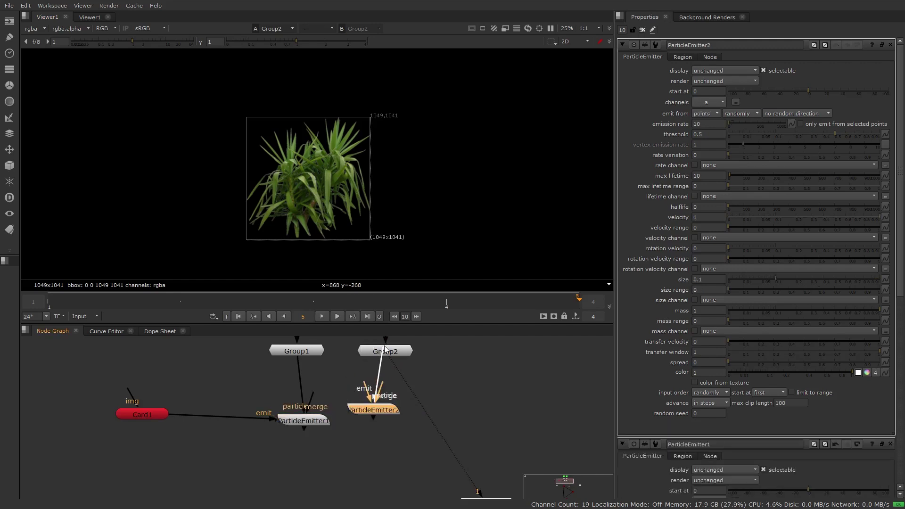
left_click_drag(384, 346, 385, 350)
left_click_drag(367, 408, 142, 419)
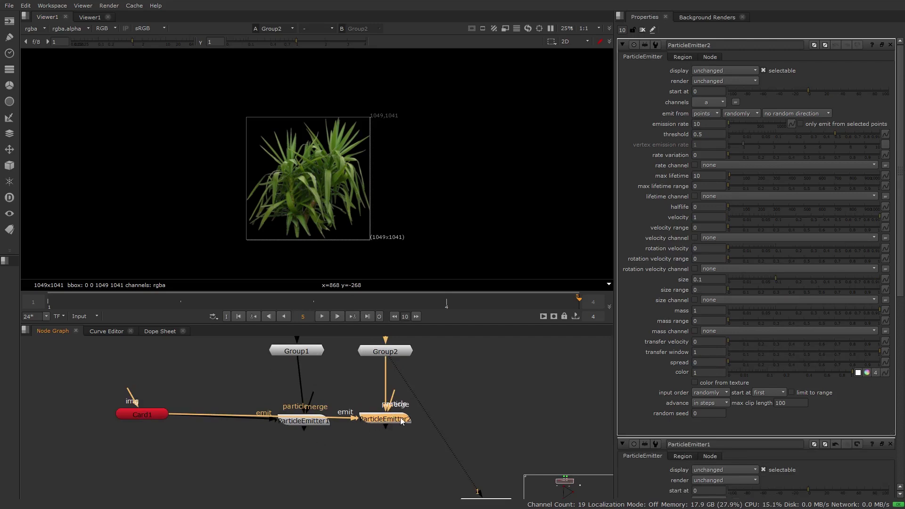
View ParticleEmitter2 and set its particle size to 7
key("1")
left_click(710, 279)
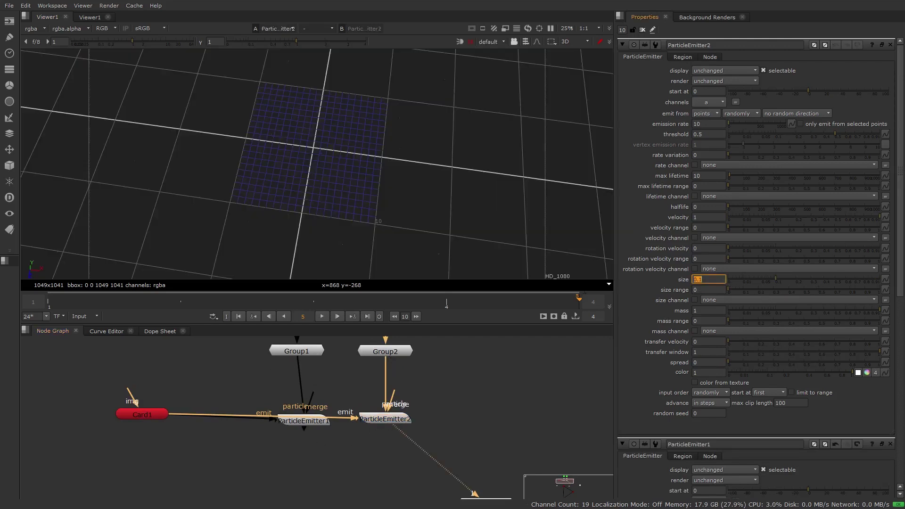
type("7")
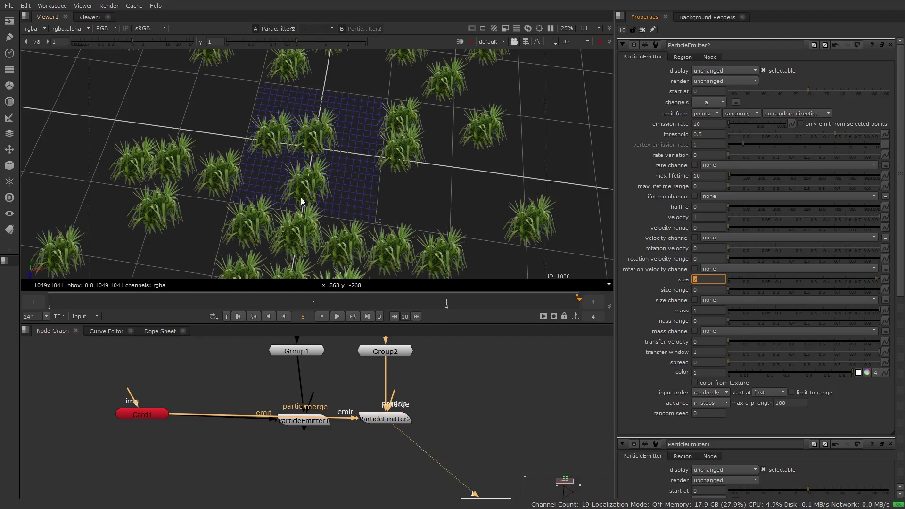
left_click_drag(301, 200, 321, 79, "ctrl")
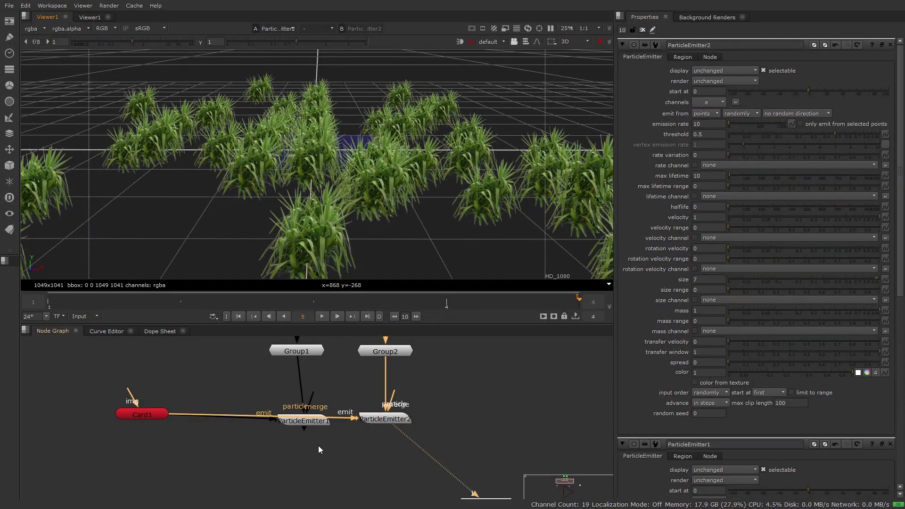
Connect ParticleEmitter1's merge input to ParticleEmitter2 and view the merged plants
scroll(310, 436, "up", 3)
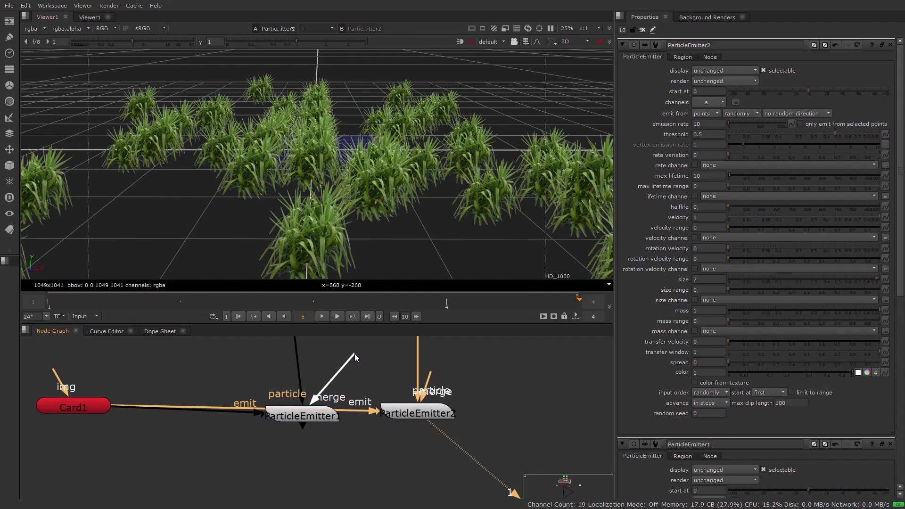
left_click_drag(314, 377, 417, 411)
left_click(310, 415)
key("1")
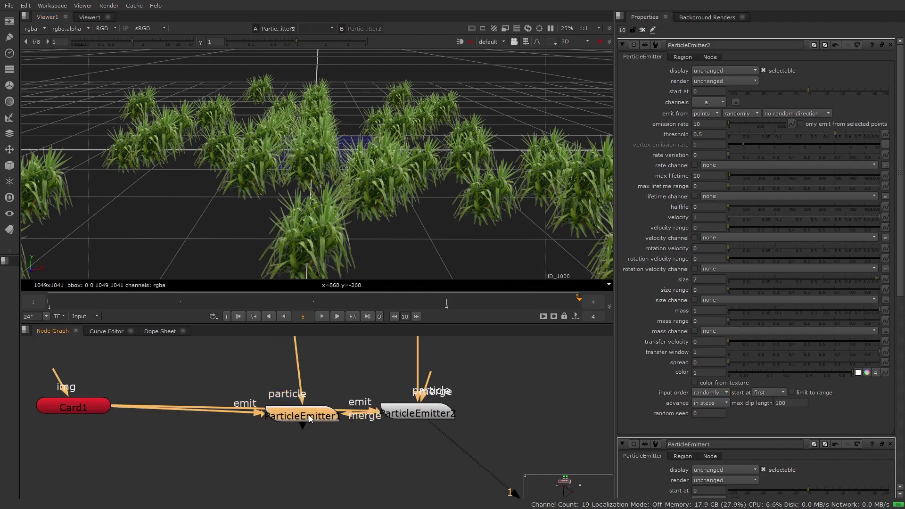
left_click_drag(350, 72, 377, 155, "ctrl")
Set ParticleEmitter2's emission rate to 60
left_click(421, 410)
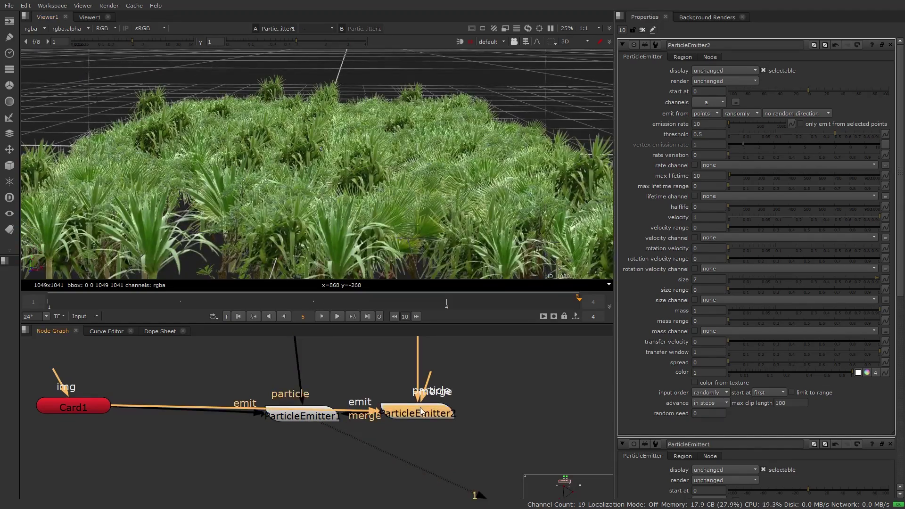
left_click(709, 124)
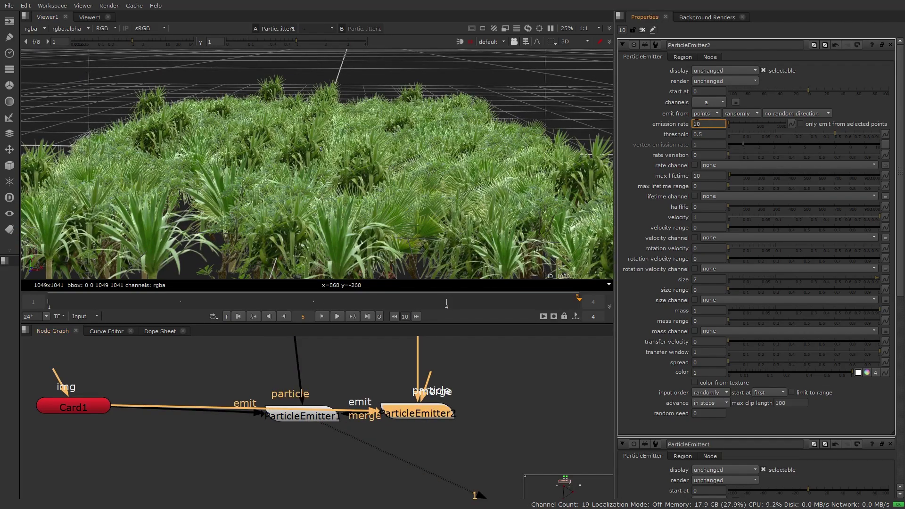
key("Up")
key("Up")
key("Up")
key("Up")
key("Up")
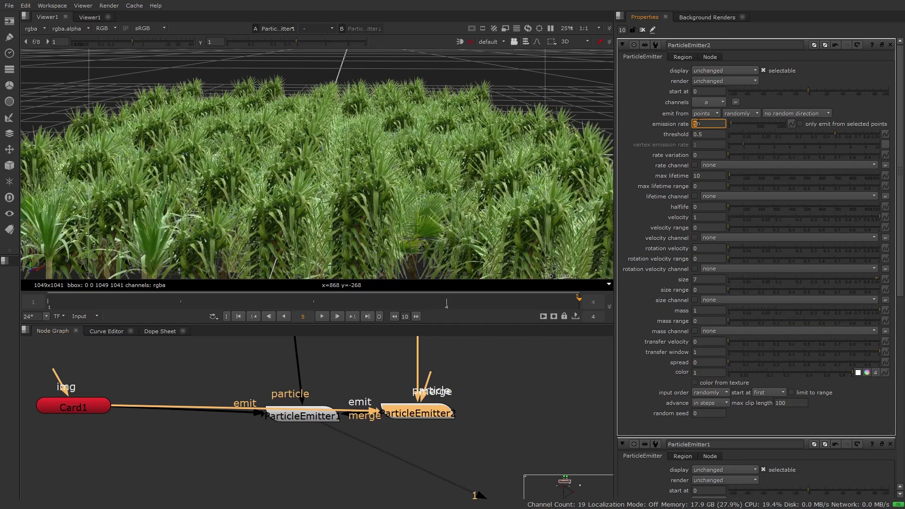
key("Up")
Set ParticleEmitter2's velocity to 0
left_click(715, 217)
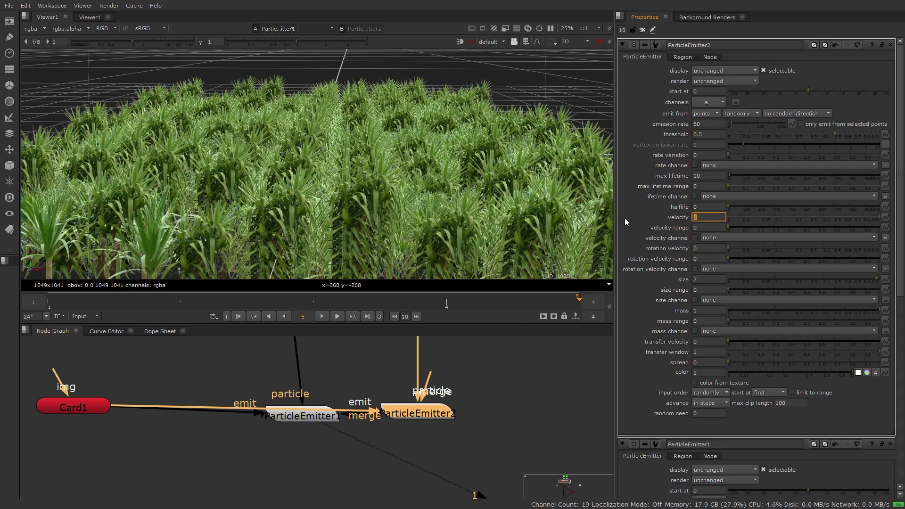
key("Down")
left_click_drag(455, 183, 441, 233, "ctrl")
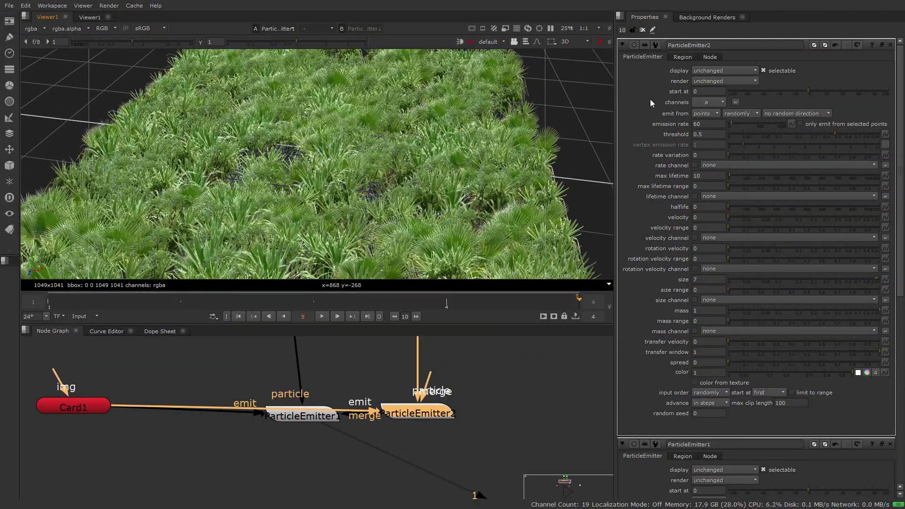
Set ParticleEmitter2 to emit from faces and move the timeline to frame 4
left_click(710, 117)
left_click(705, 133)
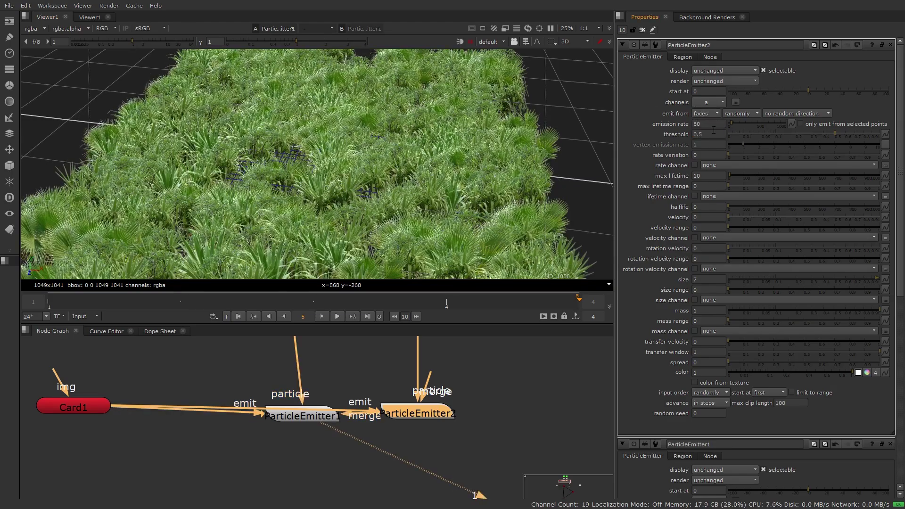
left_click_drag(223, 186, 331, 149, "ctrl")
scroll(310, 132, "down", 5)
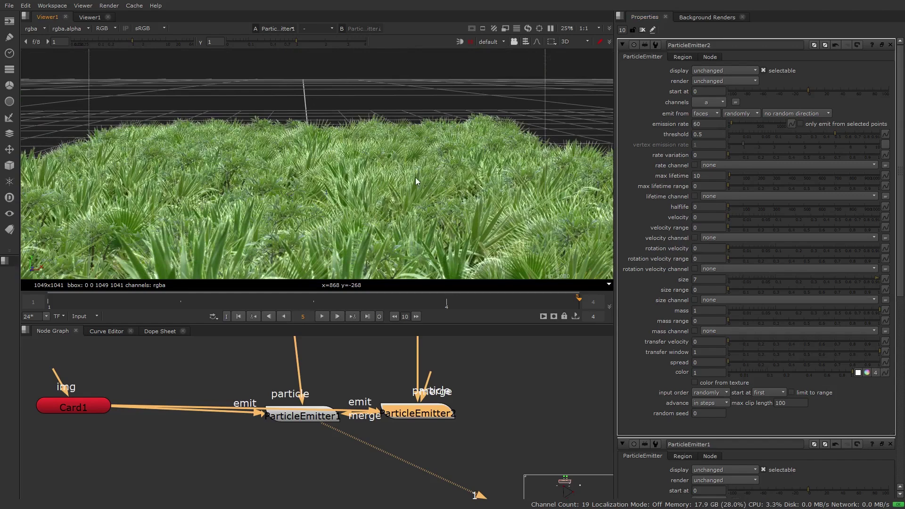
left_click_drag(163, 300, 482, 307)
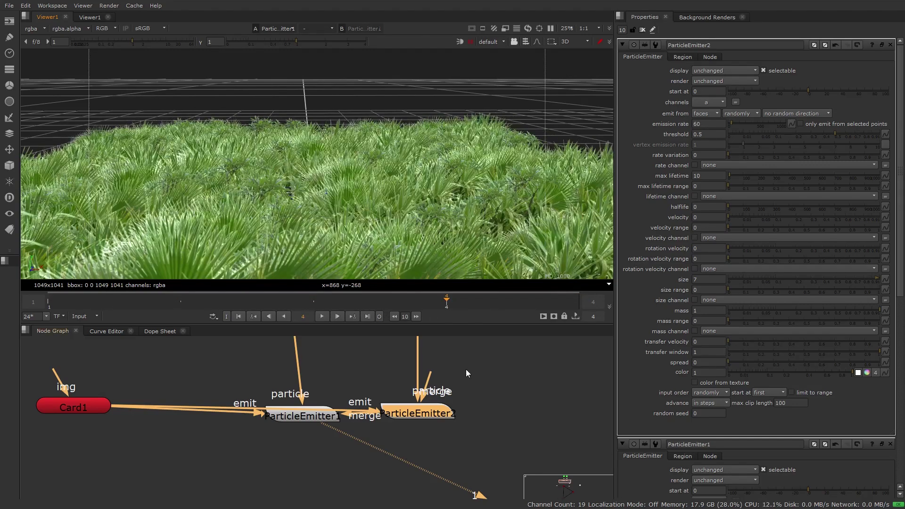
Add a ParticleToGeo node below ParticleEmitter1 in the node graph
middle_click_drag(244, 452, 271, 416)
key("Tab")
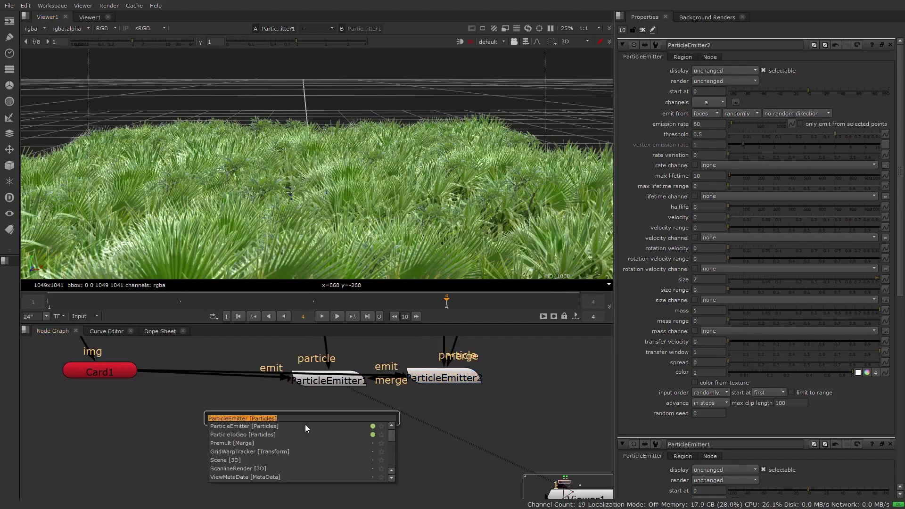
type("PTG")
key("Return")
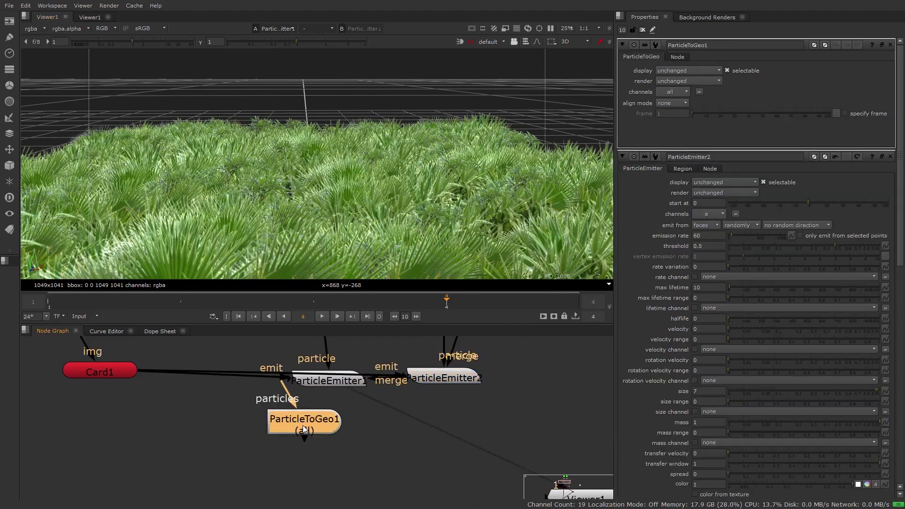
Place ParticleToGeo1 below ParticleEmitter1 and show its output in the viewer
left_click_drag(303, 425, 361, 466)
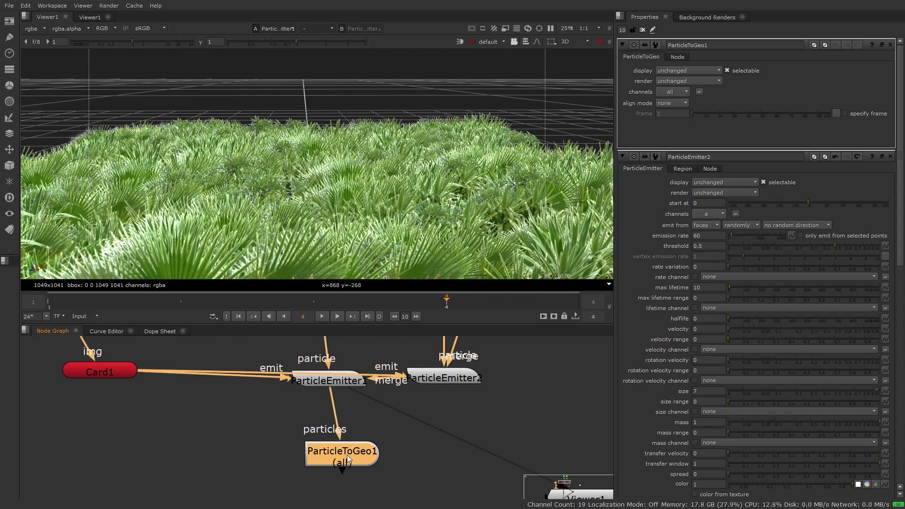
key("1")
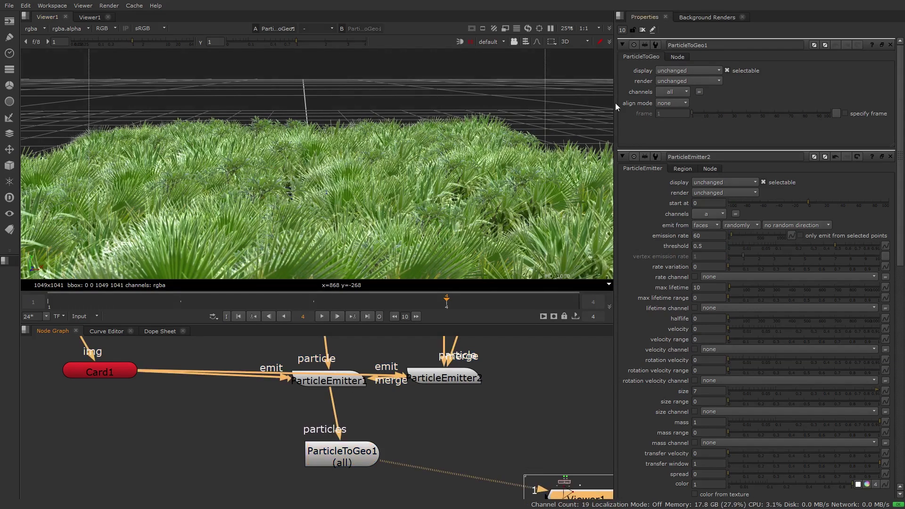
Enable specify frame on ParticleToGeo1, try different frame values and set the frame to 4
left_click(867, 112)
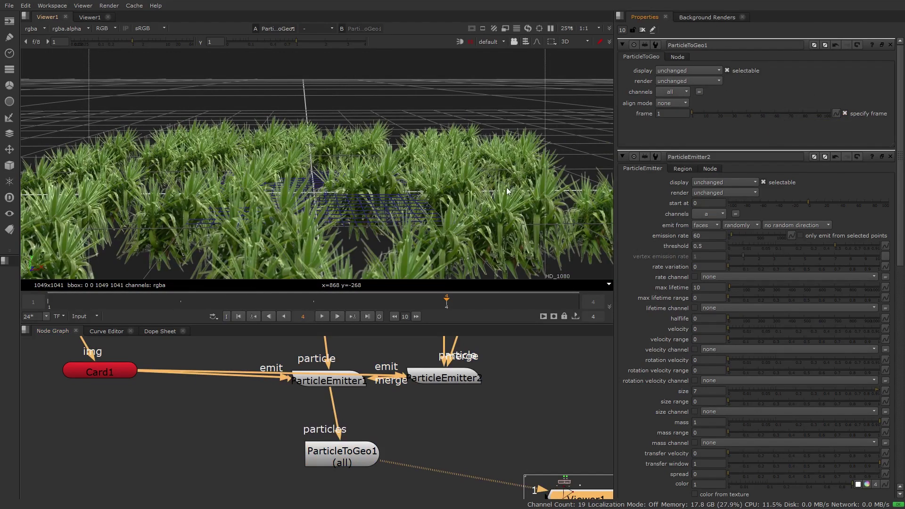
left_click(679, 114)
type("2")
key("Return")
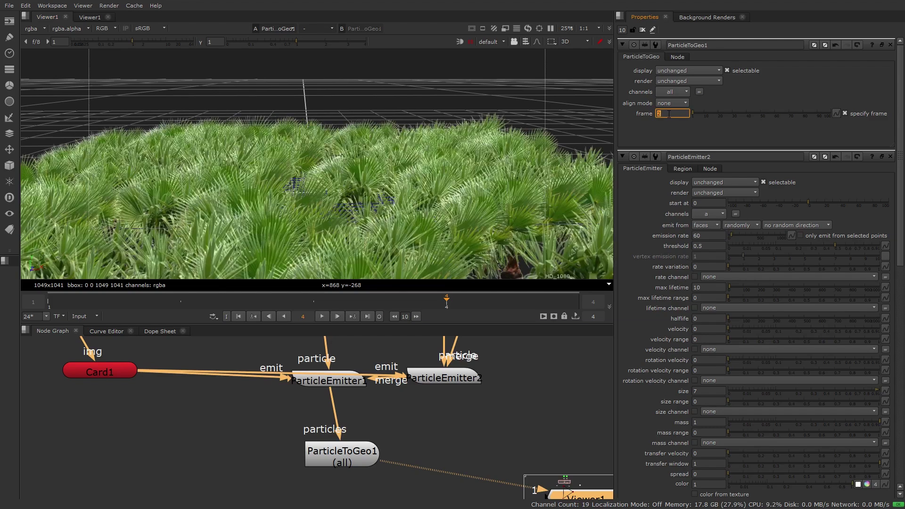
type("4")
key("Return")
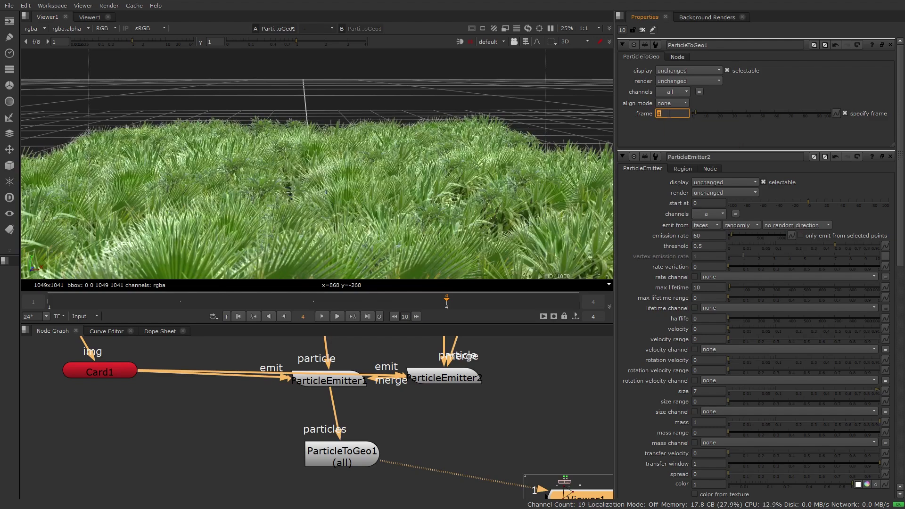
type("5")
key("Return")
type("6")
key("Return")
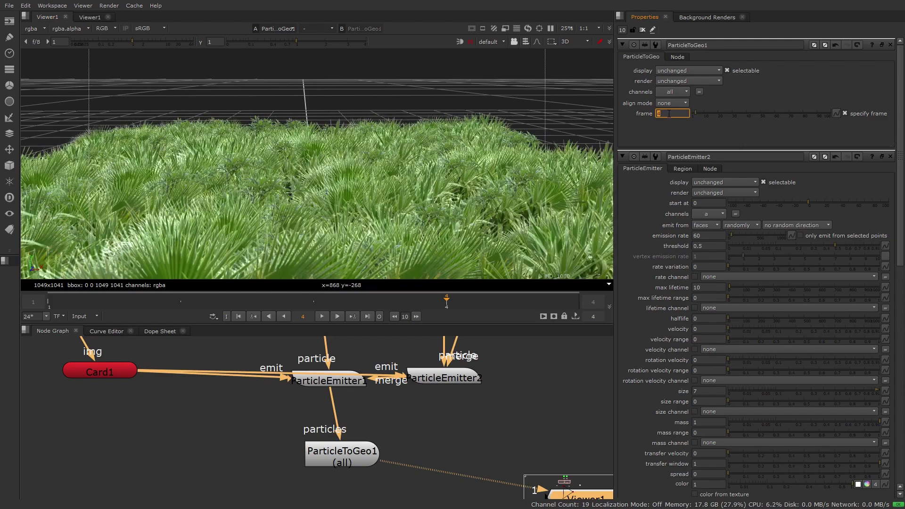
Scrub the timeline back to frame 2 and examine the vegetation from a low viewpoint
left_click_drag(414, 103, 424, 128, "ctrl")
left_click_drag(445, 302, 395, 318)
left_click_drag(336, 288, 224, 278)
left_click_drag(349, 143, 387, 89, "ctrl")
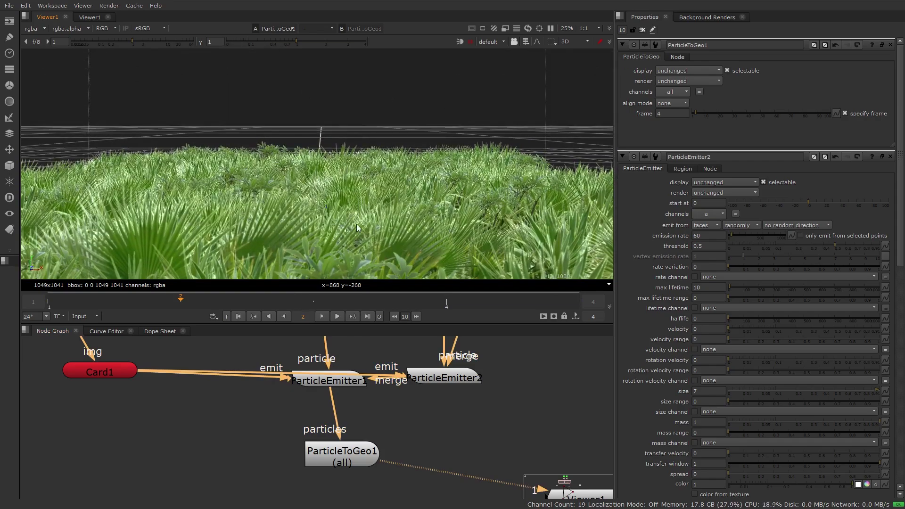
left_click_drag(357, 228, 409, 213, "ctrl")
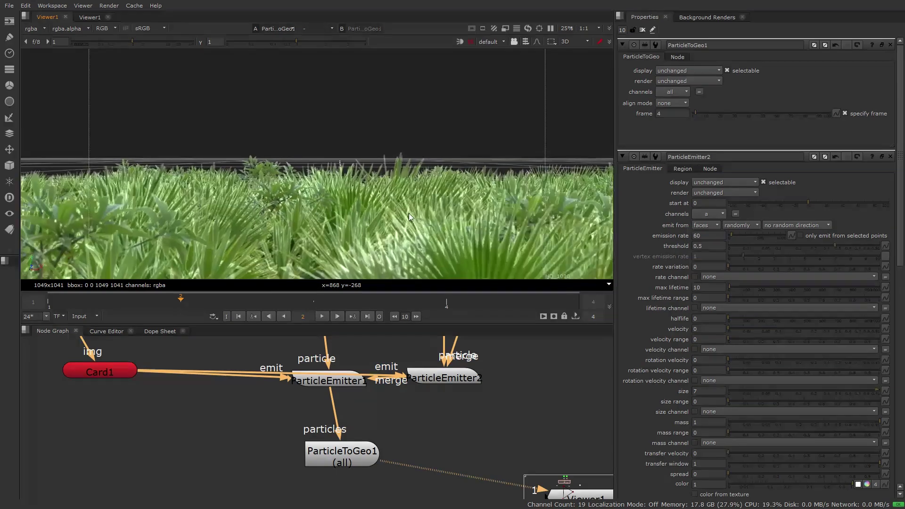
Set ParticleEmitter1's size range to 0.9 and check the plant size variation up close
double_click(339, 381)
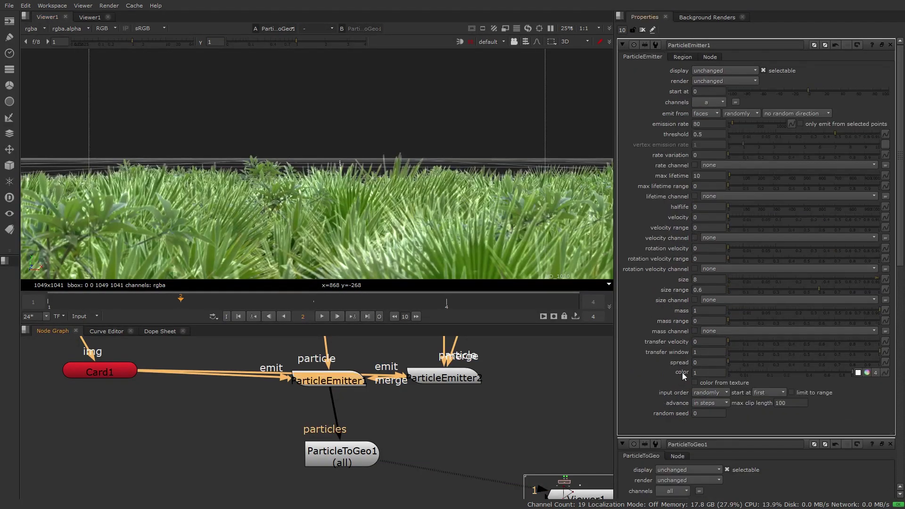
left_click(703, 289)
key("Up")
key("Up")
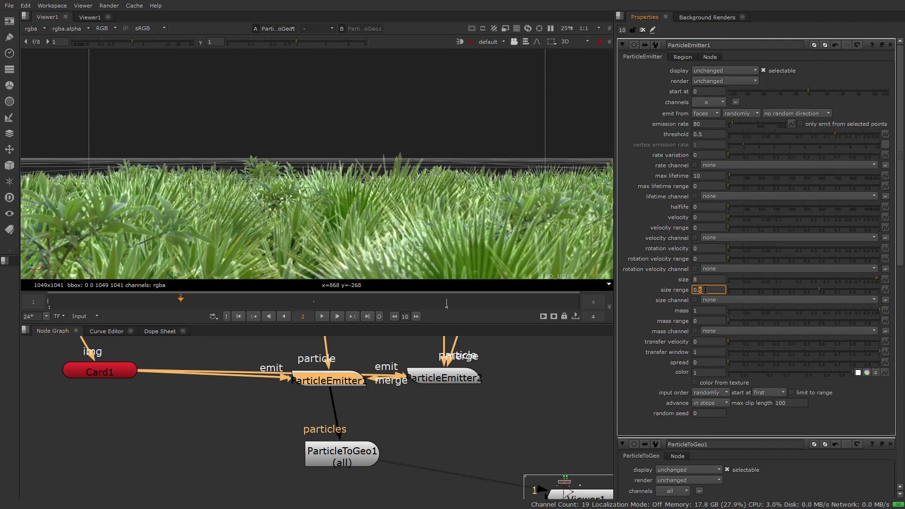
key("Up")
left_click_drag(523, 207, 426, 197, "ctrl")
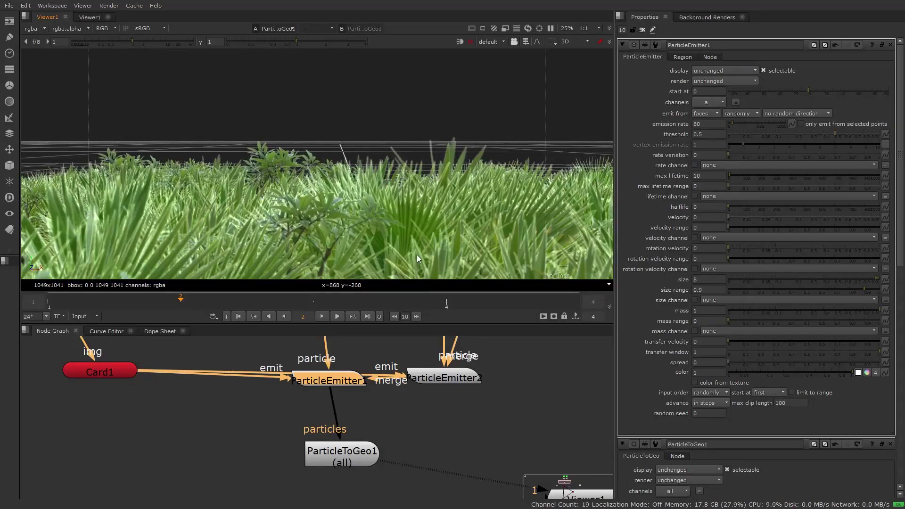
Open the BG_Fill group's properties and show the background fill in the viewer
left_click(347, 451)
scroll(180, 416, "down", 4)
middle_click_drag(160, 469, 263, 374)
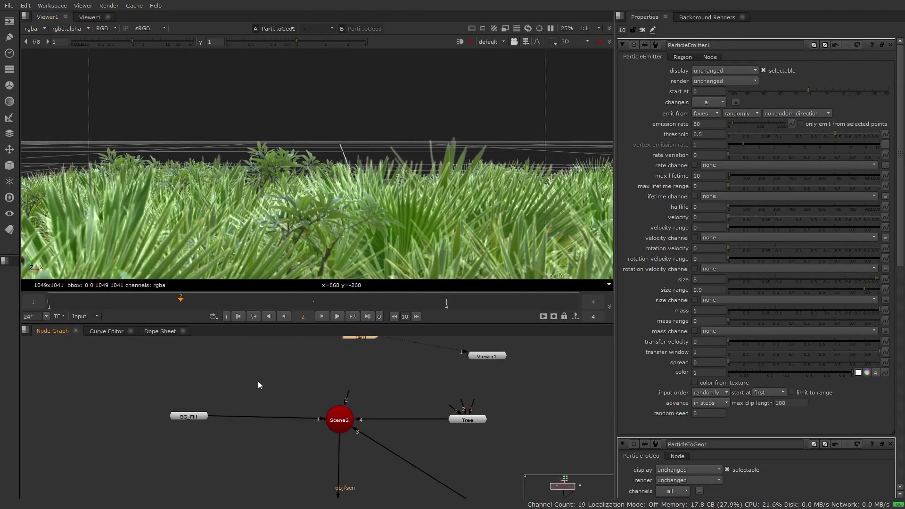
left_click(187, 417)
double_click(187, 417)
key("1")
left_click_drag(415, 142, 464, 187, "ctrl")
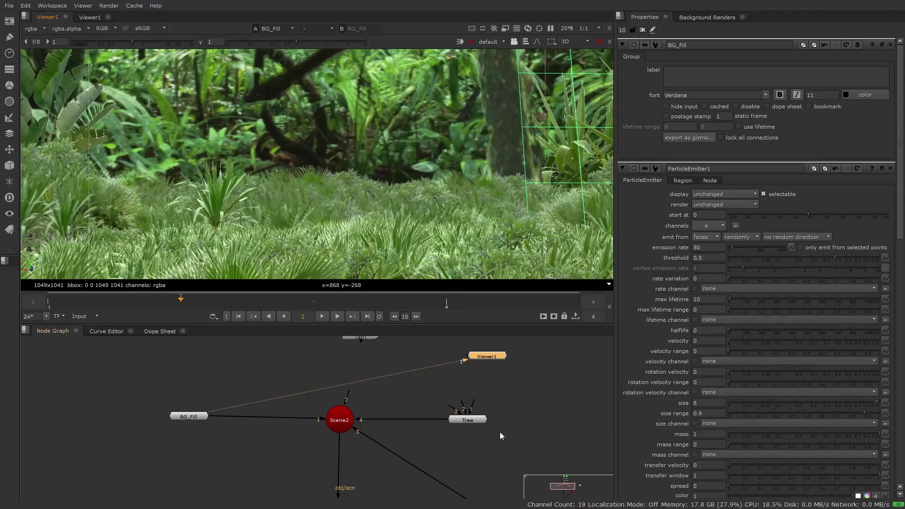
Show the Tree group and the combined Scene2 in the viewer to examine the tree among the vegetation
left_click(476, 421)
key("1")
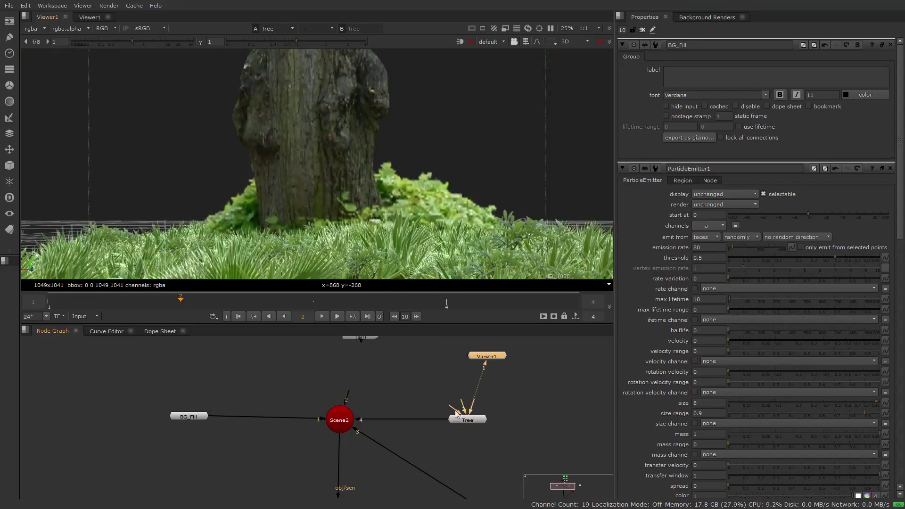
left_click(340, 420)
key("1")
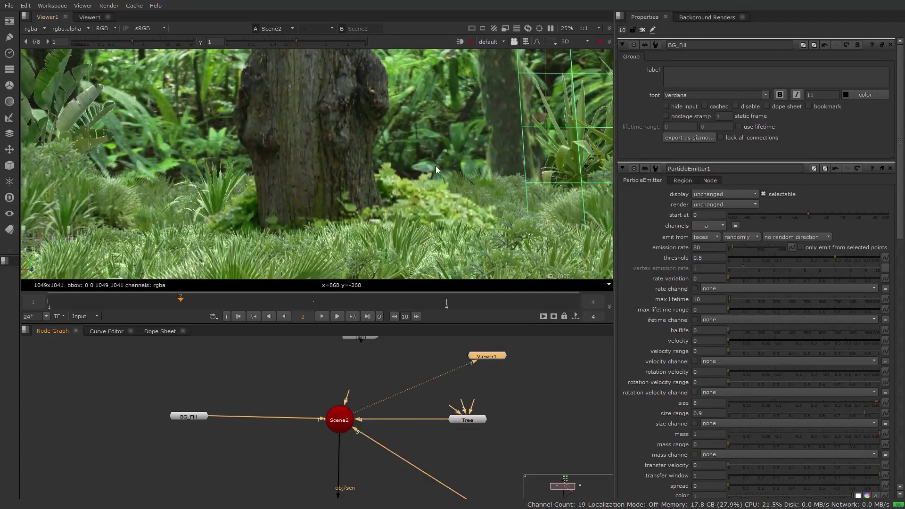
middle_click_drag(438, 172, 487, 94, "alt")
Look through Camera1 and scrub the timeline to frame 5 to examine the assembled forest scene
left_click(502, 42)
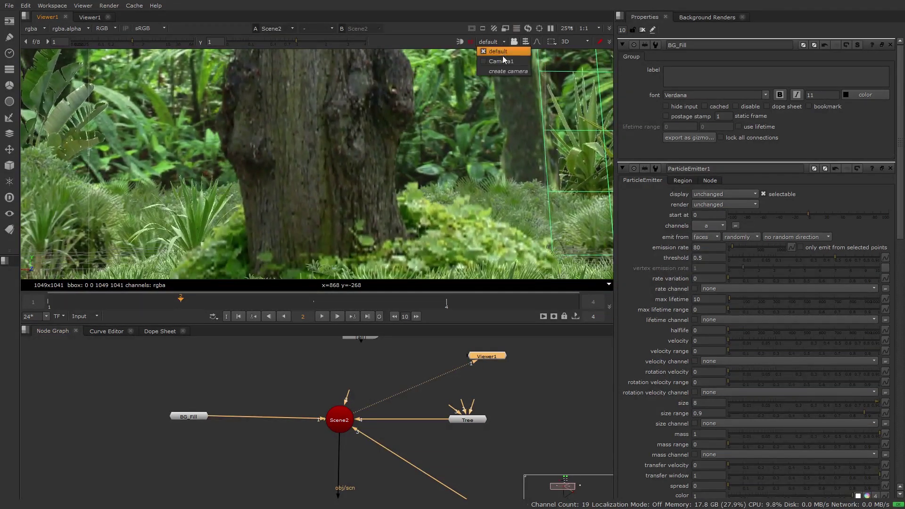
left_click(488, 57)
left_click_drag(197, 300, 537, 299)
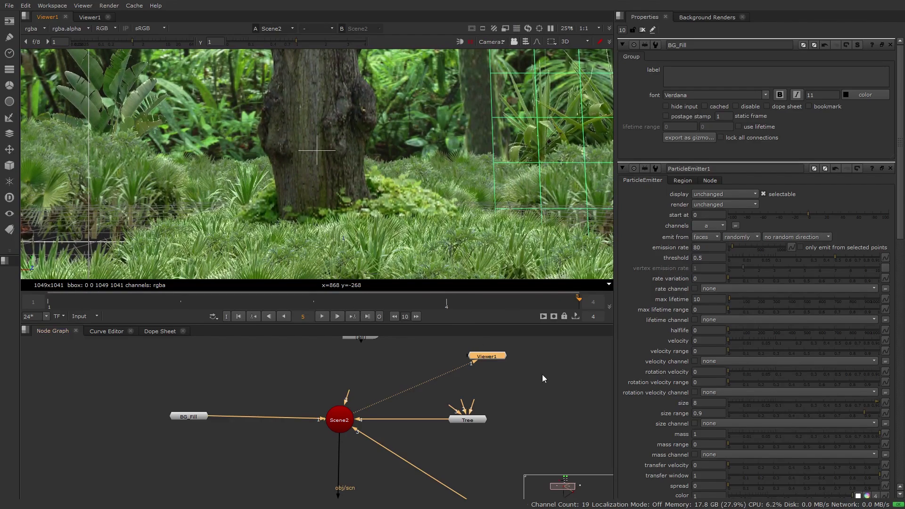
middle_click_drag(385, 229, 437, 221, "alt")
scroll(437, 220, "down", 5)
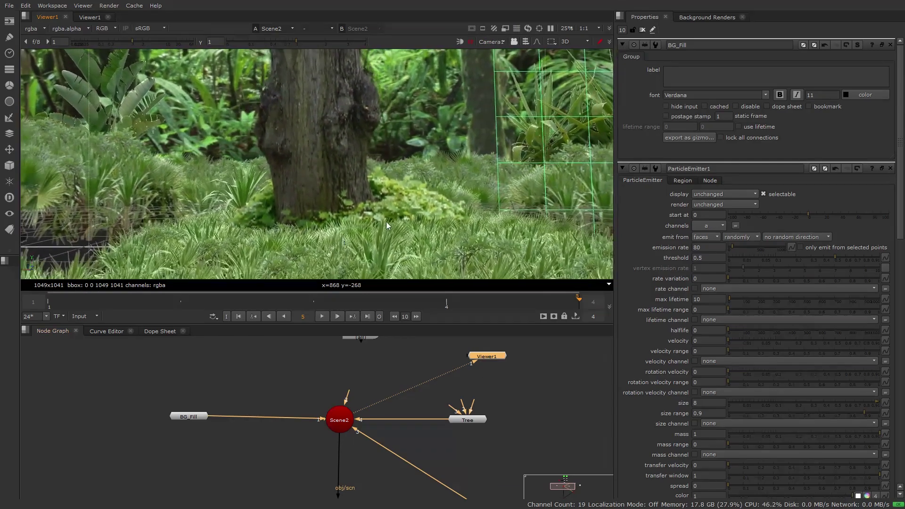
scroll(384, 220, "up", 4)
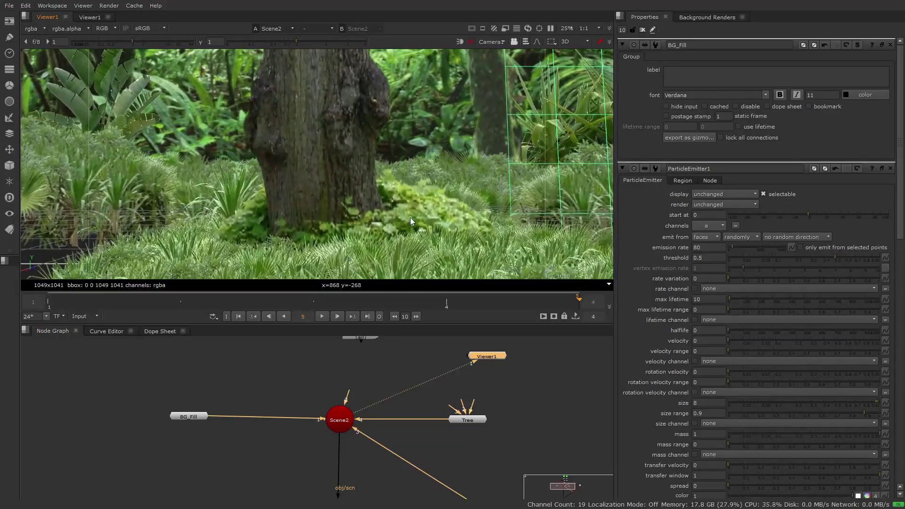